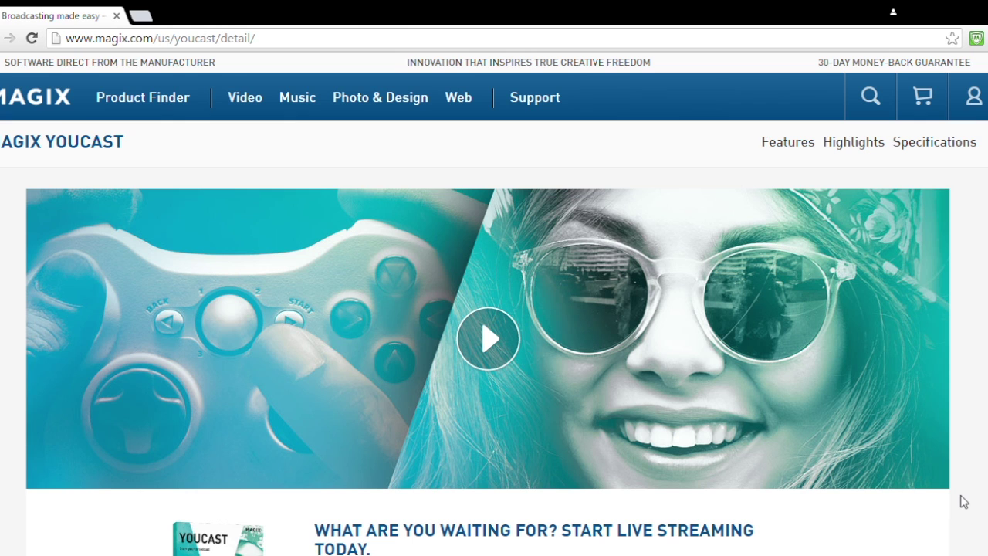
Step: Read the Youcast introduction on the product page, highlighting the gameplay, screen capturing and live show uses
scroll(964, 502, down, 2)
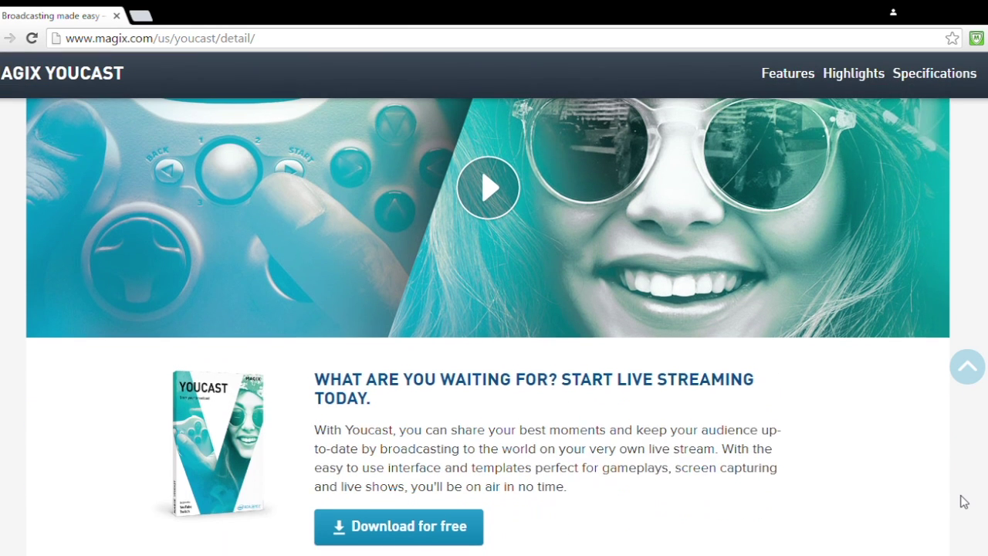
scroll(963, 502, down, 1)
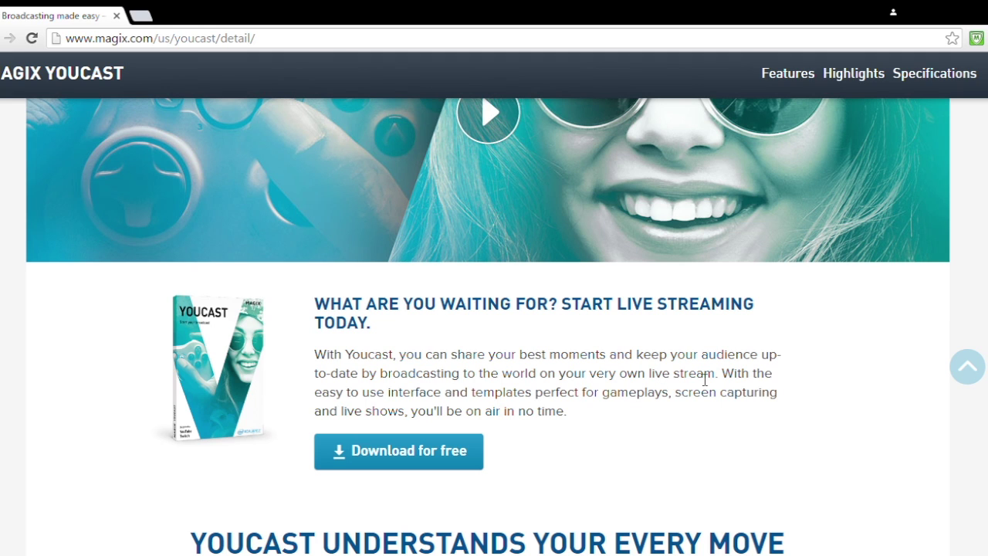
double_click(615, 397)
double_click(730, 397)
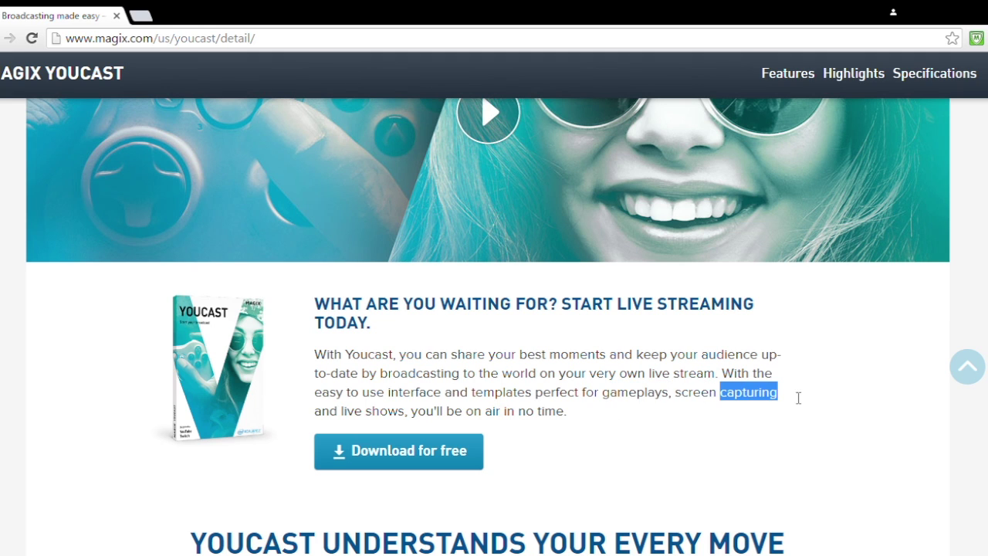
drag(610, 394, 681, 397)
double_click(727, 396)
drag(346, 411, 428, 411)
Step: Examine the Intel RealSense section, the Ready, Set, Go! overview and the "Made just for you" feature list
scroll(708, 430, down, 6)
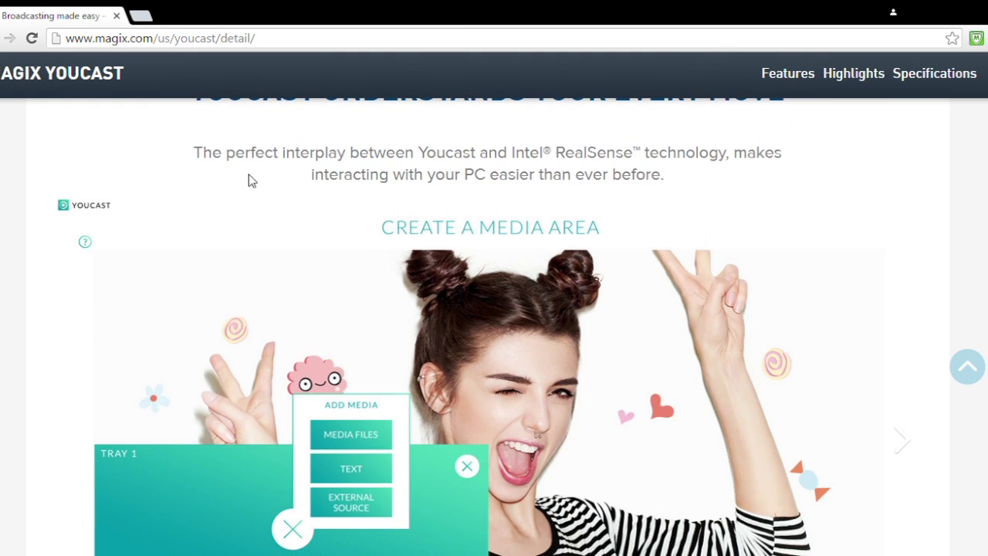
drag(575, 152, 733, 163)
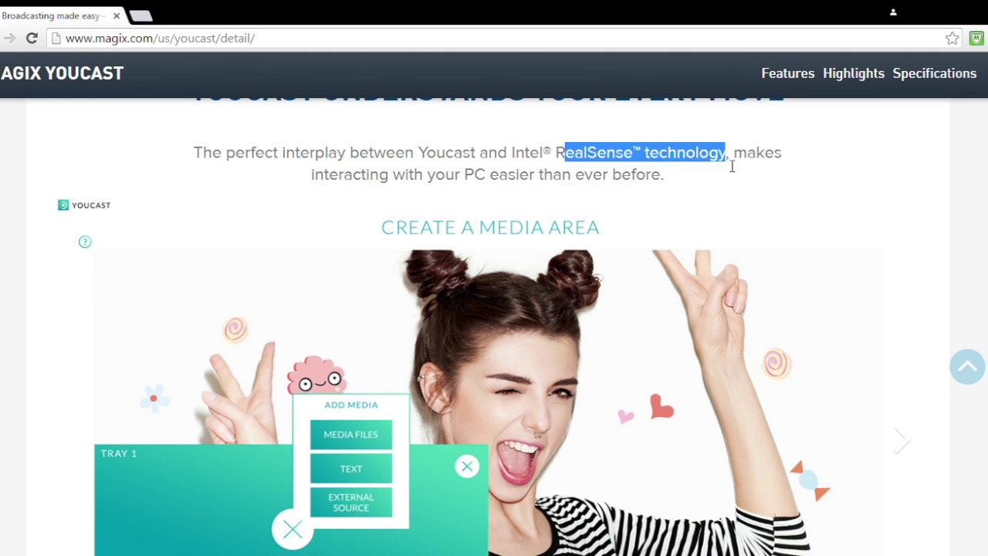
scroll(430, 284, down, 2)
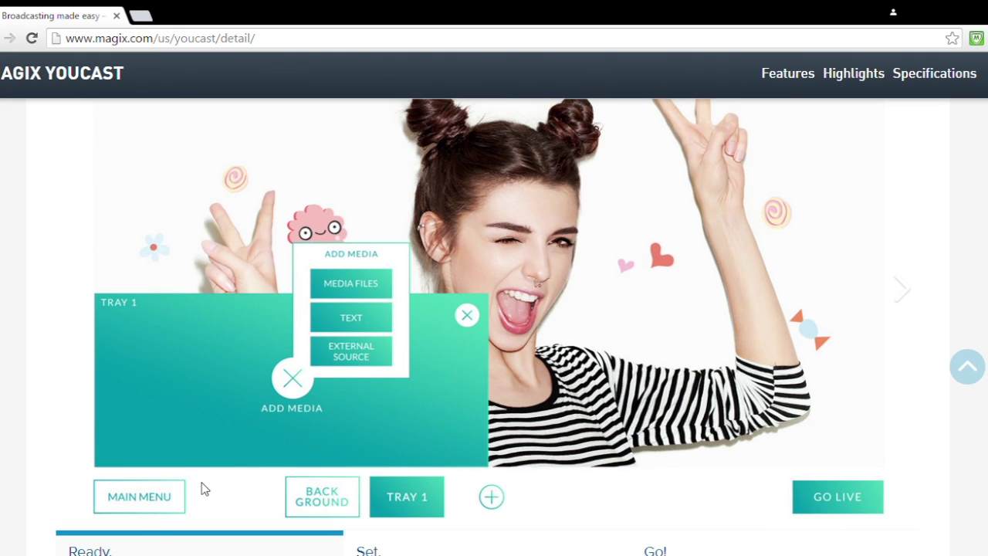
scroll(448, 464, down, 1)
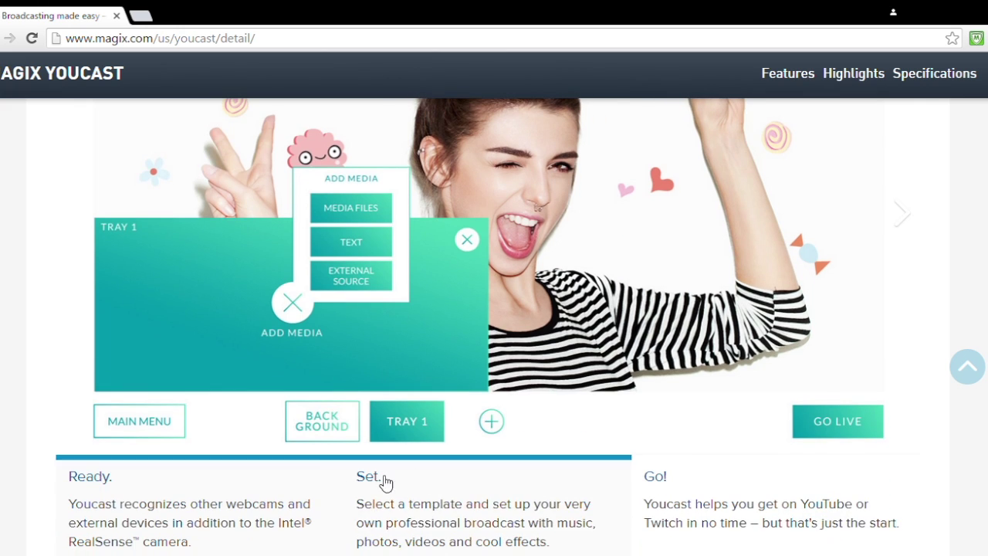
scroll(325, 489, down, 2)
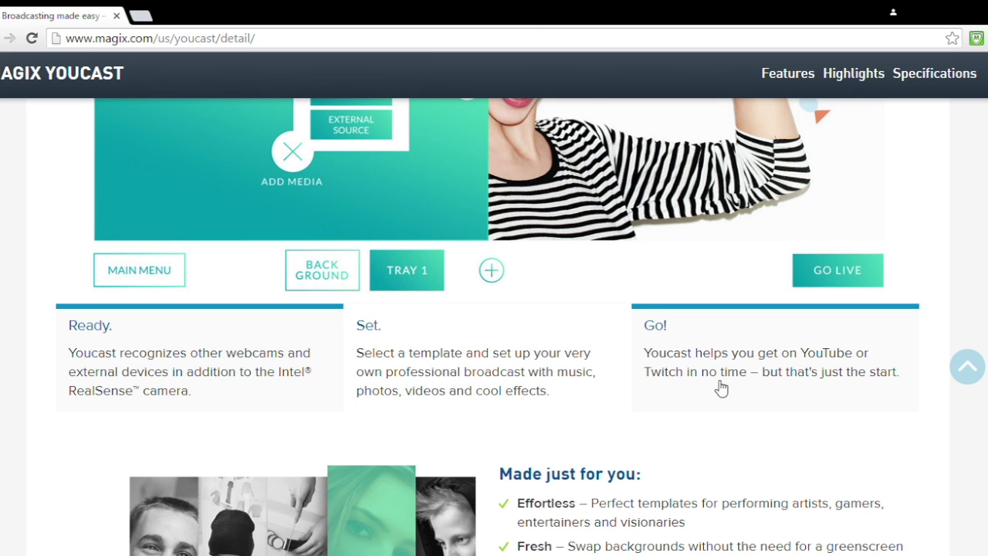
scroll(544, 428, down, 4)
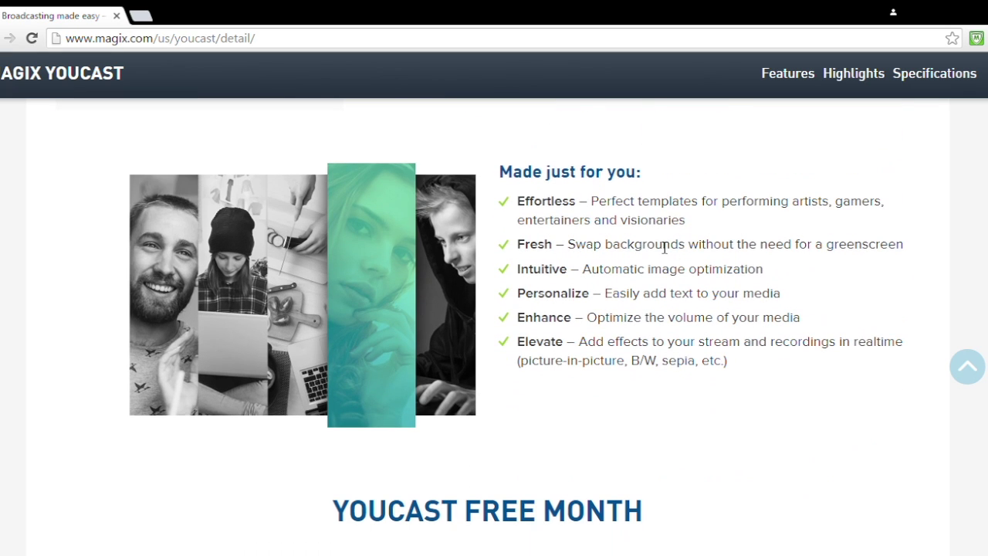
Step: Examine the Youcast Free Month offer and the subscription plans, highlighting the offer's heading
scroll(618, 345, down, 4)
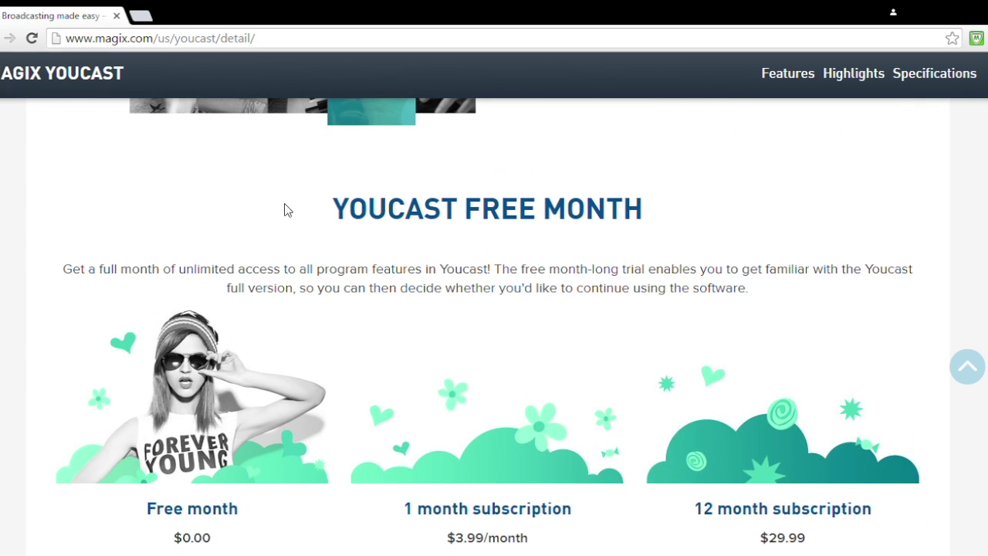
drag(411, 199, 655, 220)
scroll(633, 304, down, 2)
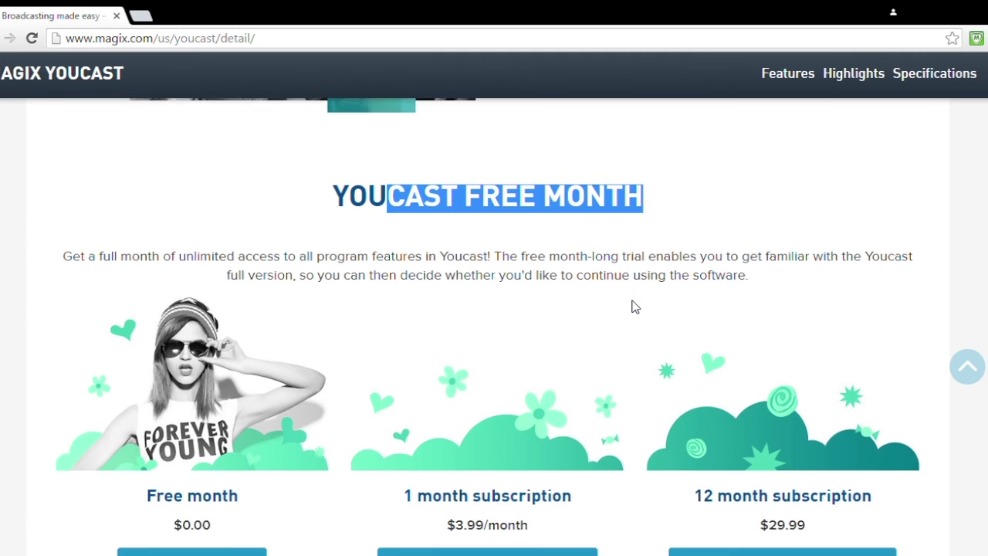
drag(111, 120, 966, 124)
click(124, 360)
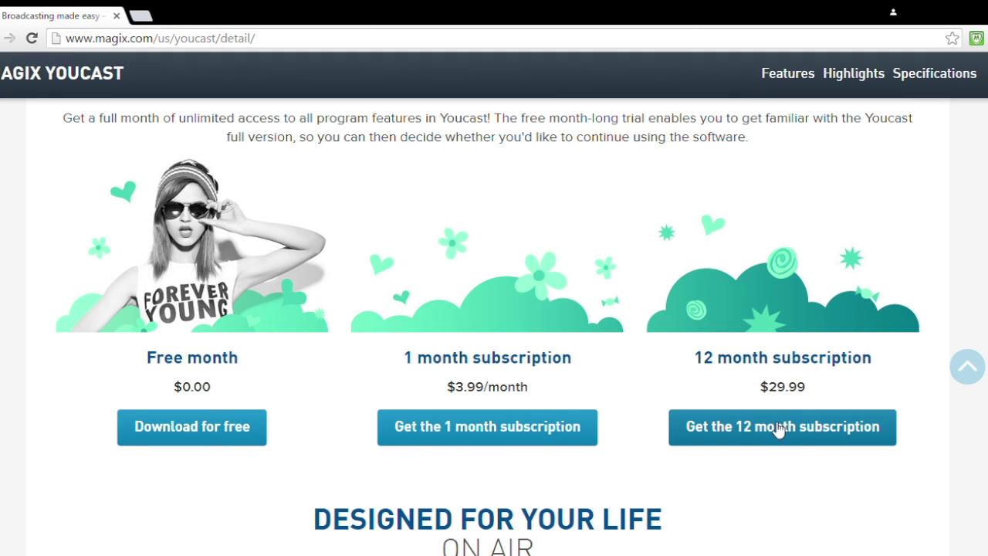
Step: Read the Live Cast, Swap Backgrounds and Realtime Effects sections, highlighting the RealSense technology mention
scroll(853, 409, down, 5)
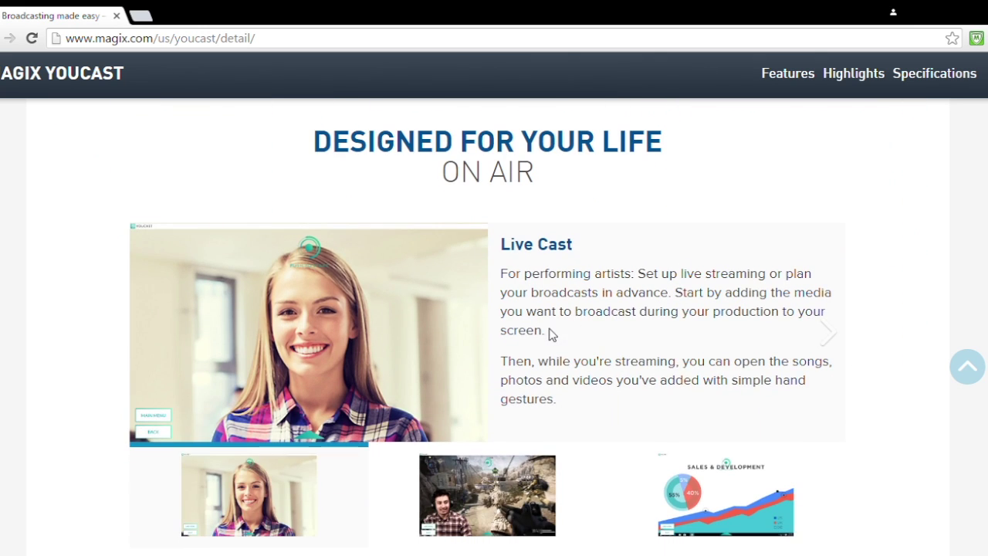
scroll(555, 335, down, 1)
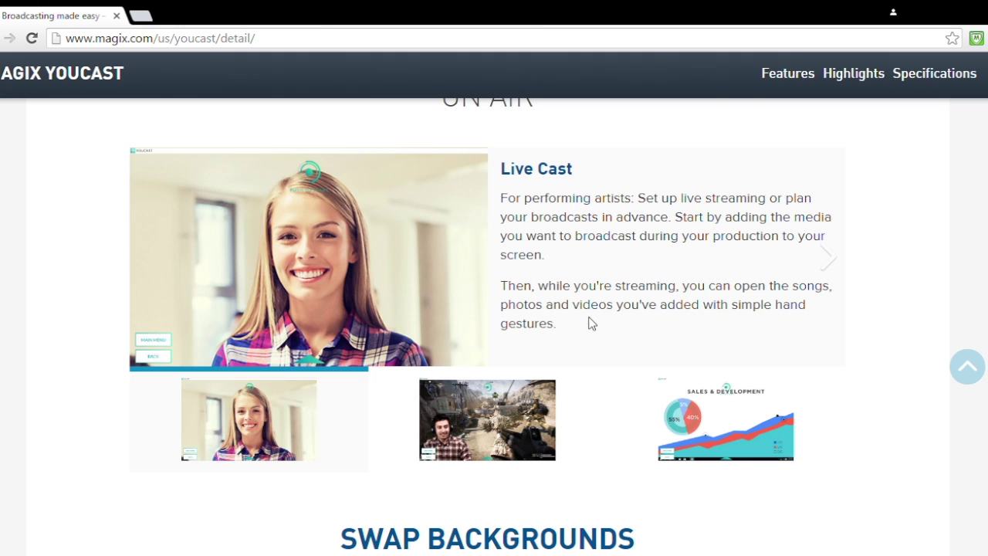
scroll(591, 322, down, 1)
scroll(484, 400, down, 4)
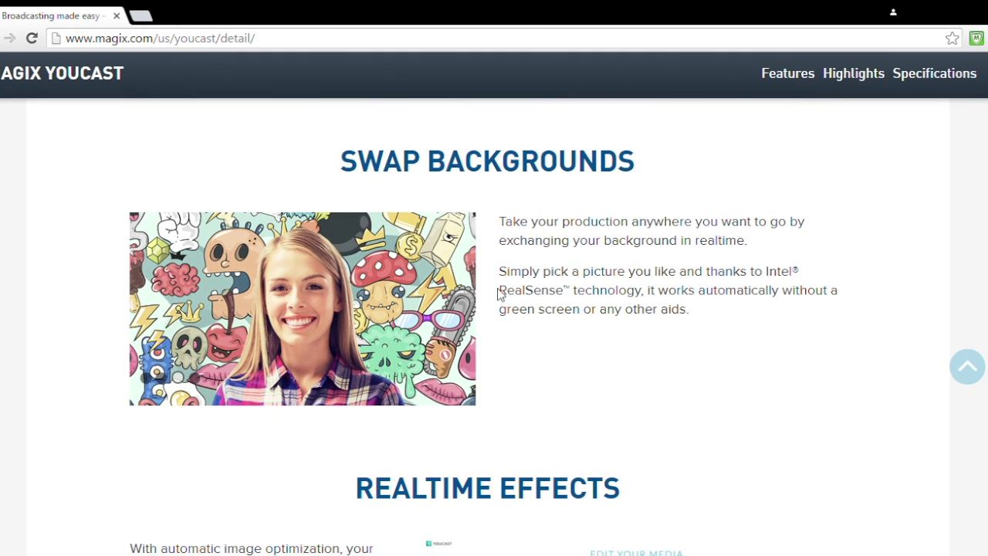
drag(500, 293, 641, 291)
scroll(615, 318, down, 4)
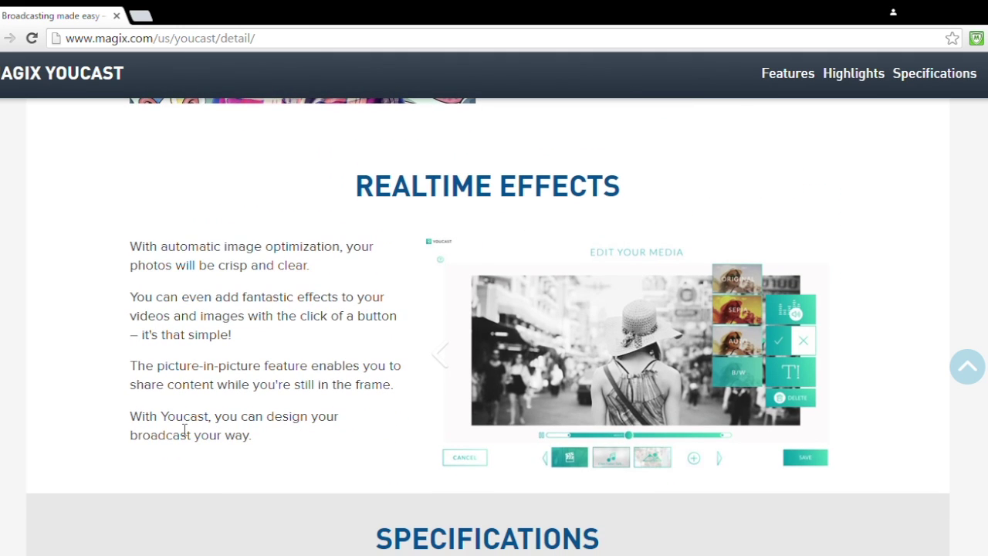
Step: Review the supported operating systems and system requirements in the Specifications section, then show the file formats
scroll(276, 430, down, 4)
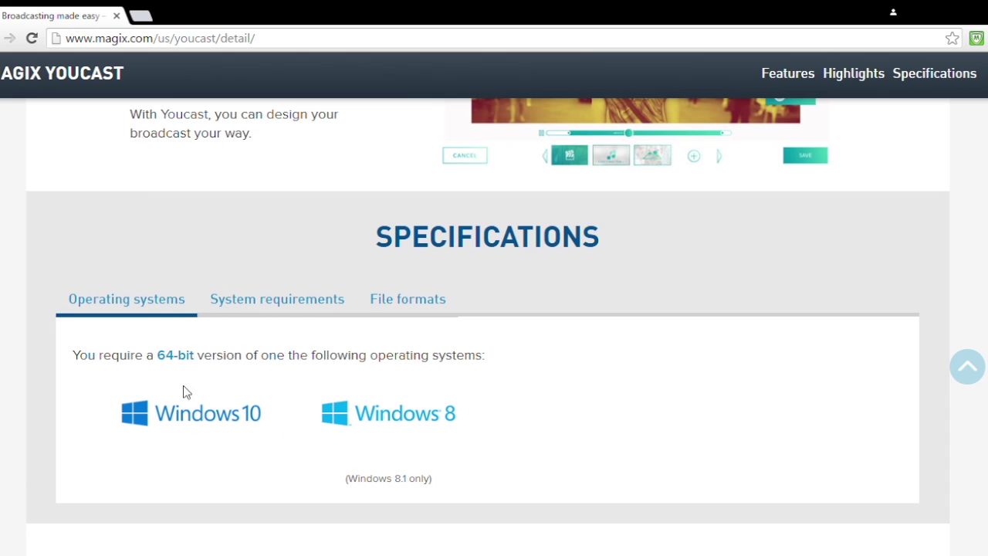
click(337, 298)
scroll(334, 299, down, 3)
scroll(337, 302, down, 1)
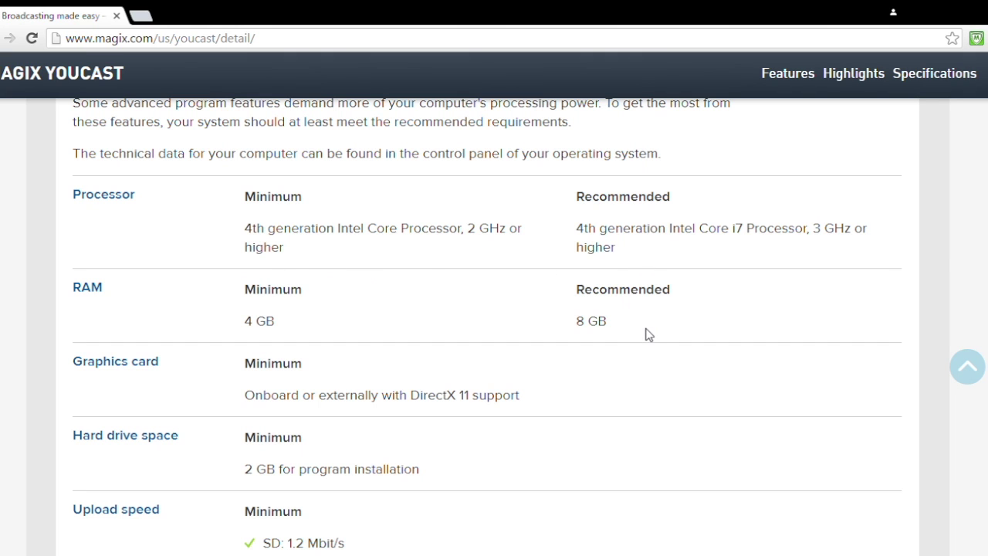
scroll(646, 334, down, 1)
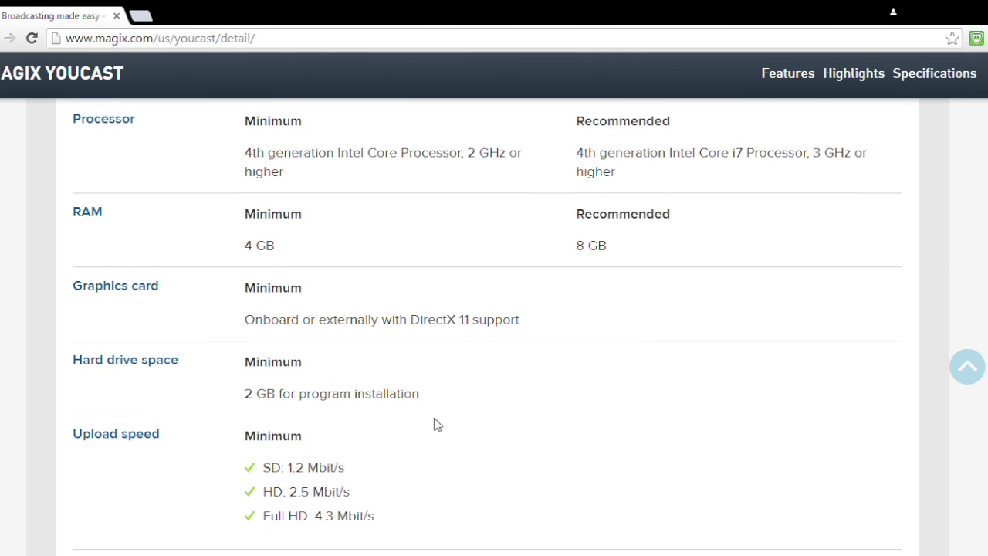
scroll(429, 478, down, 3)
scroll(518, 368, up, 4)
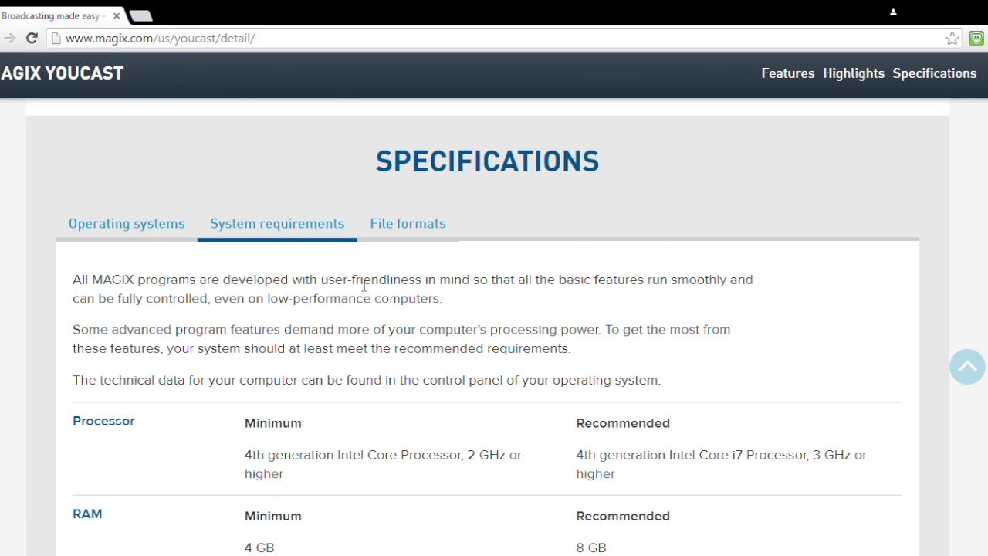
click(423, 223)
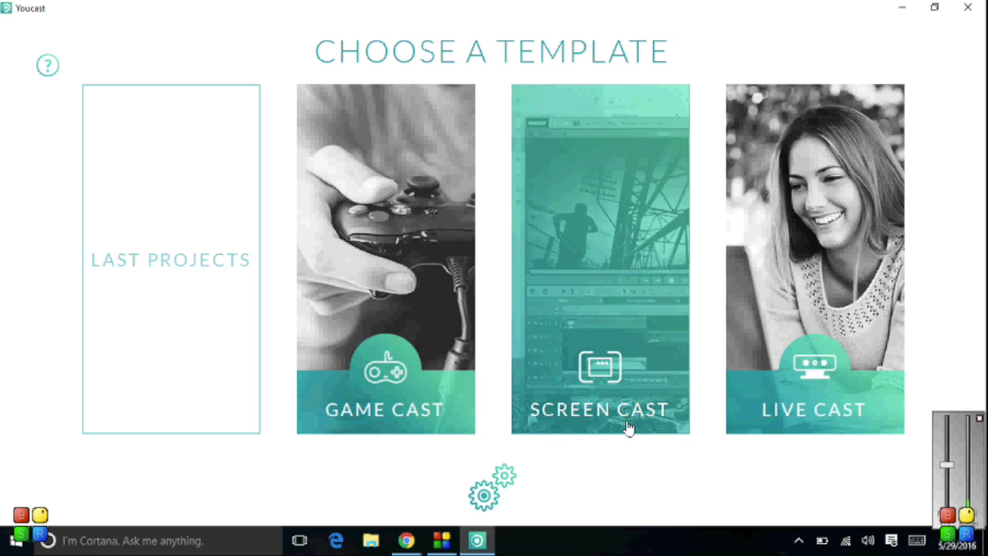
Step: In Youcast, view the global audio, video and output settings and expand the instructions for getting a YouTube stream key
click(483, 496)
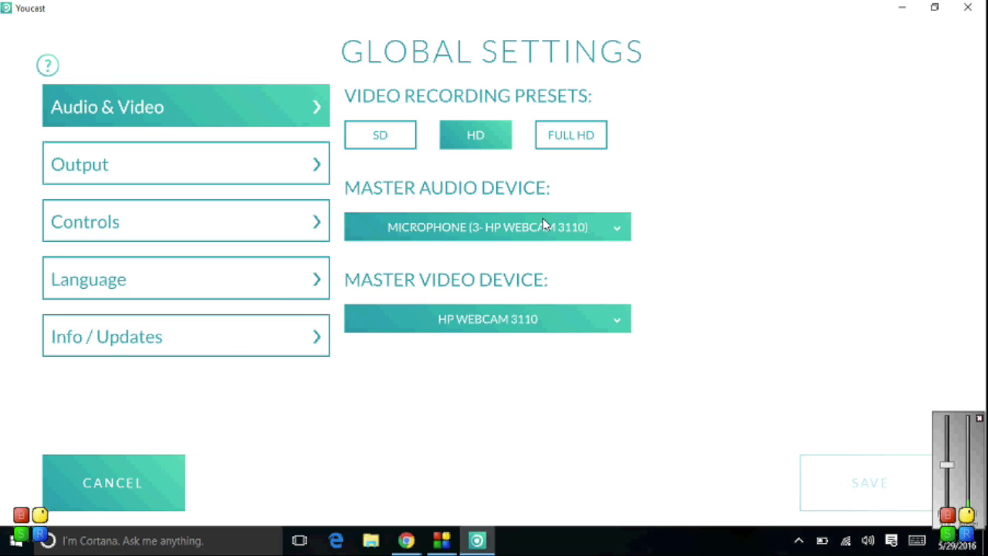
click(184, 170)
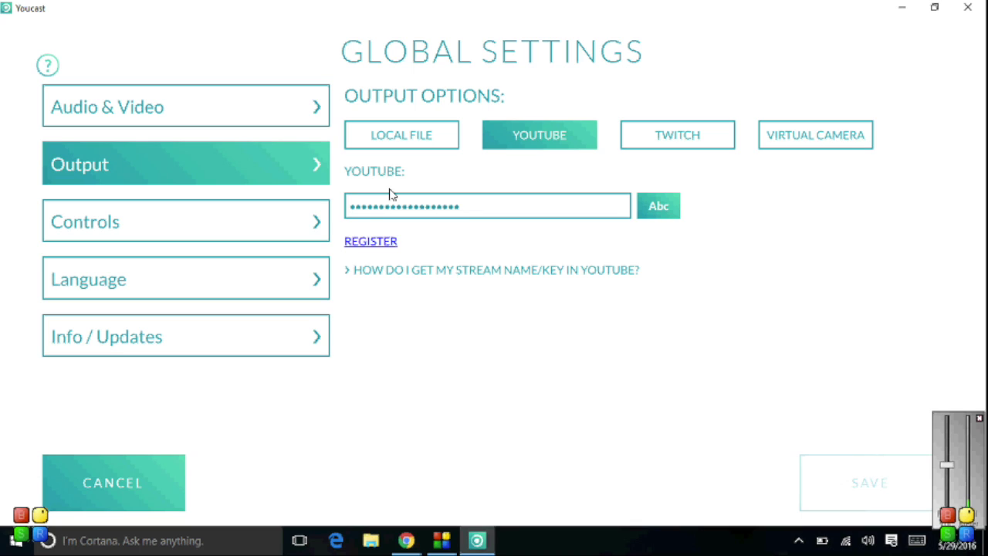
click(423, 272)
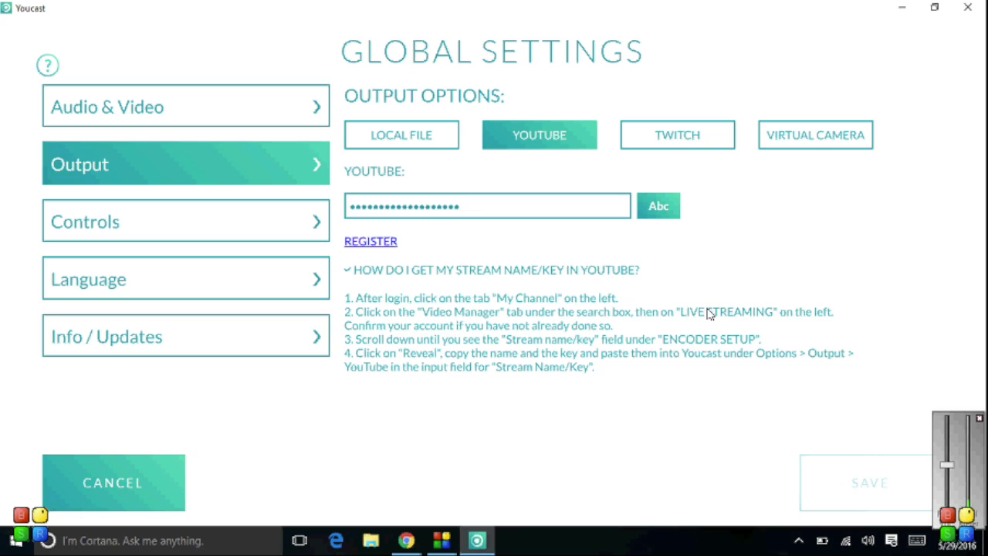
Step: View the stream key instructions for Twitch output, switch back to YouTube output and leave the global settings without saving
click(658, 135)
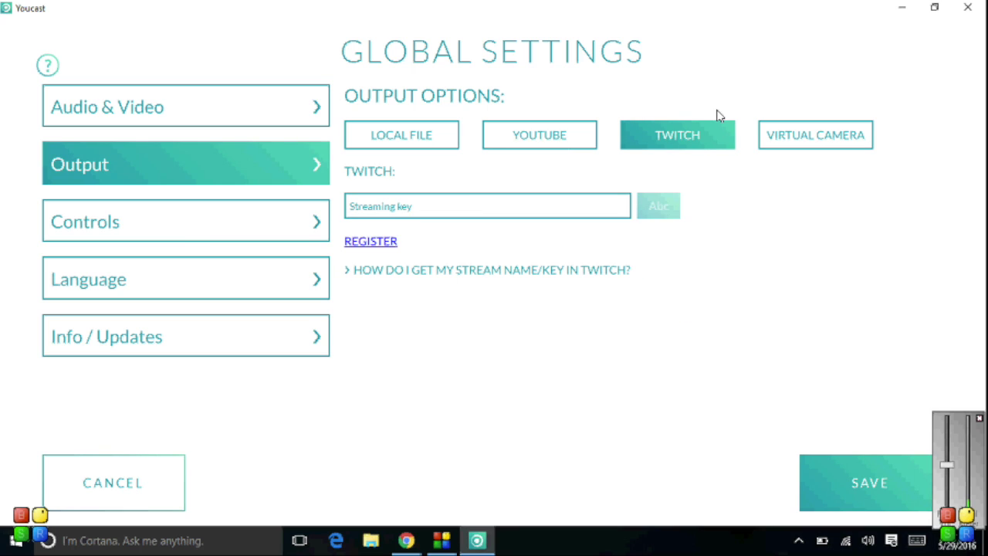
click(531, 274)
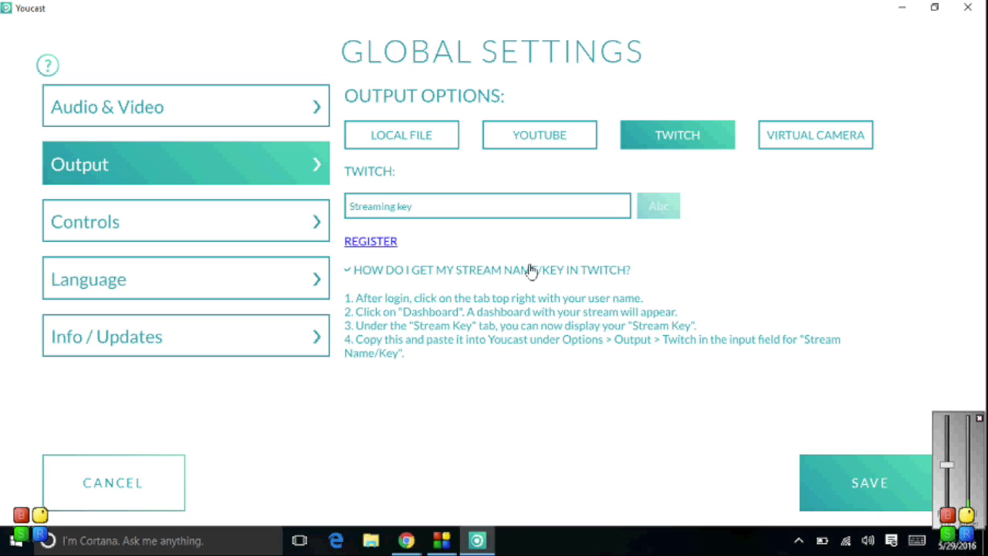
click(539, 134)
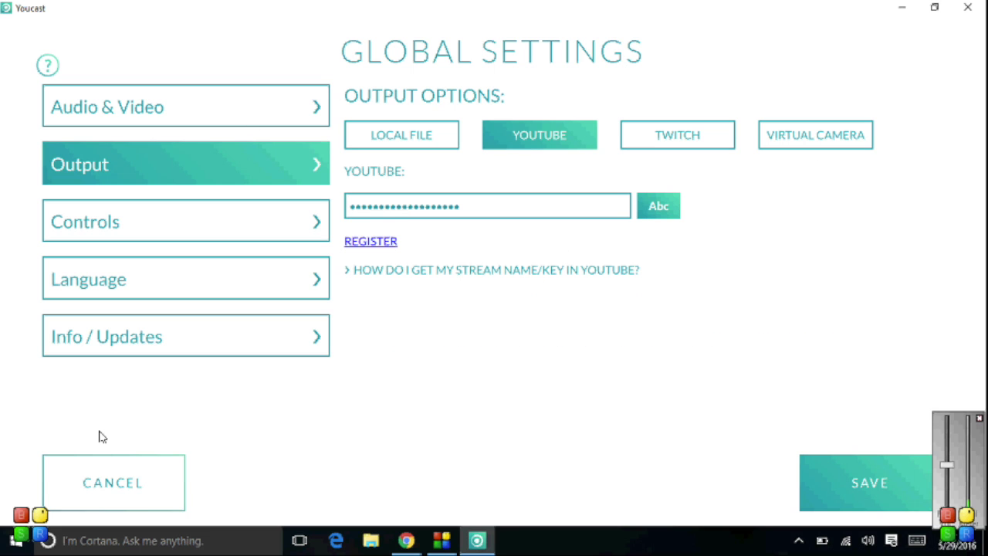
click(141, 458)
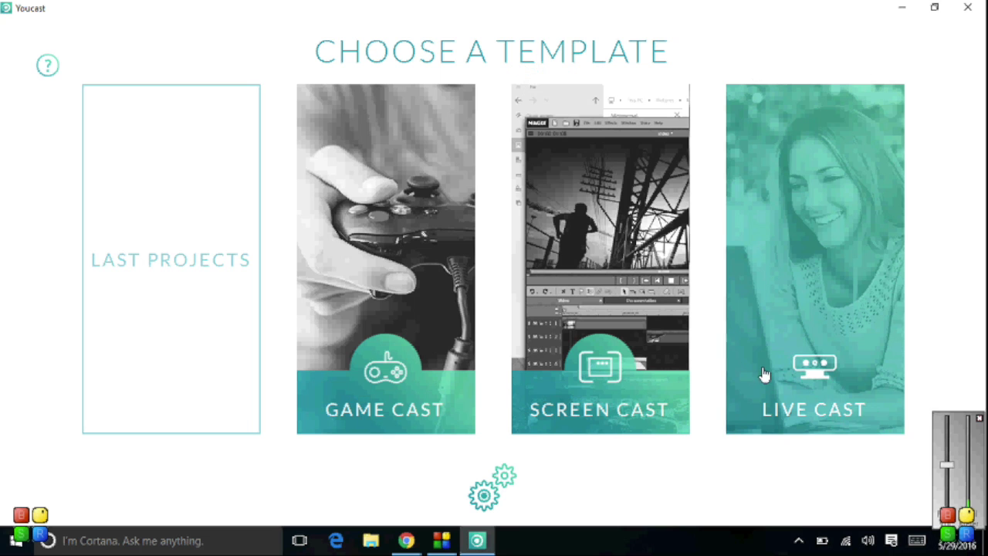
Step: Create a project from the Live Cast template and open its background webcam media for editing
click(762, 375)
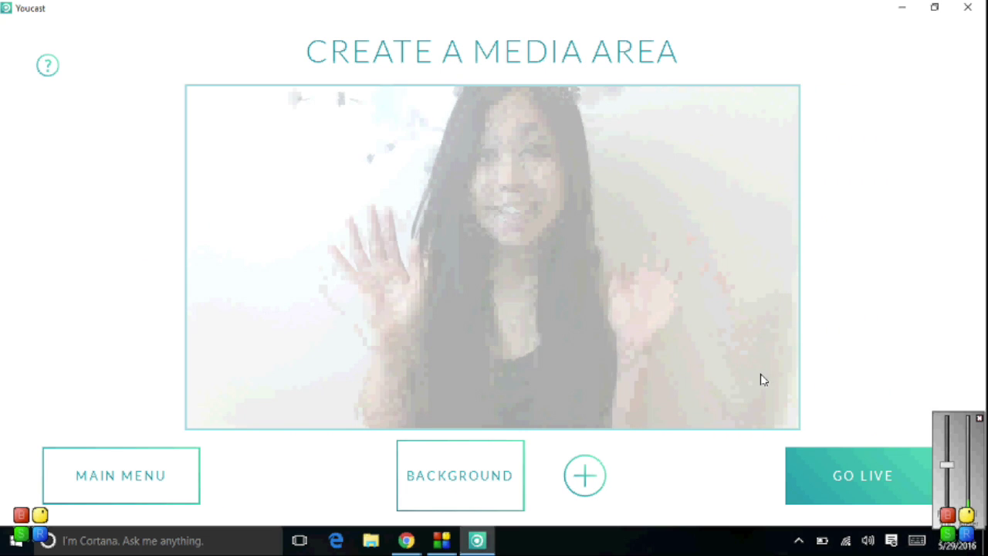
click(463, 499)
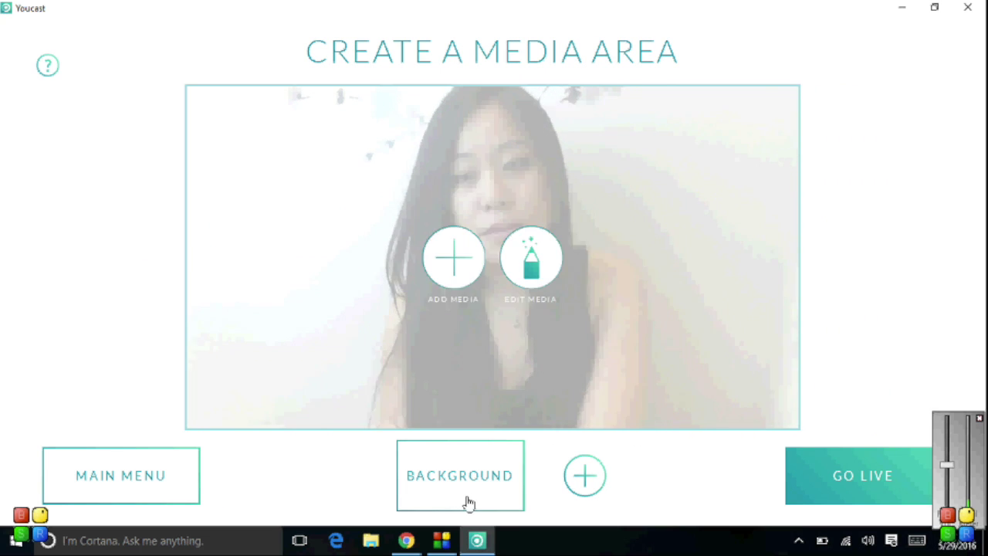
click(468, 502)
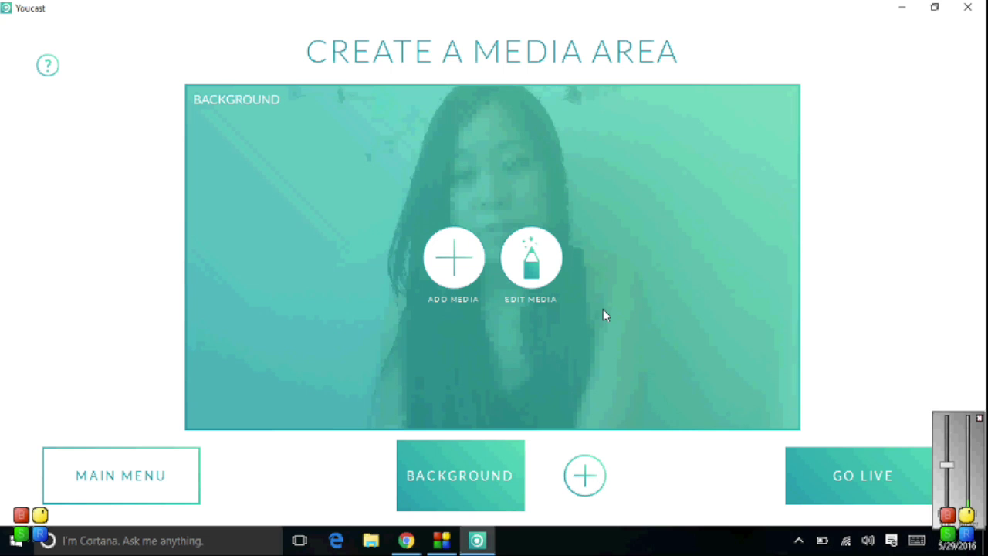
click(534, 282)
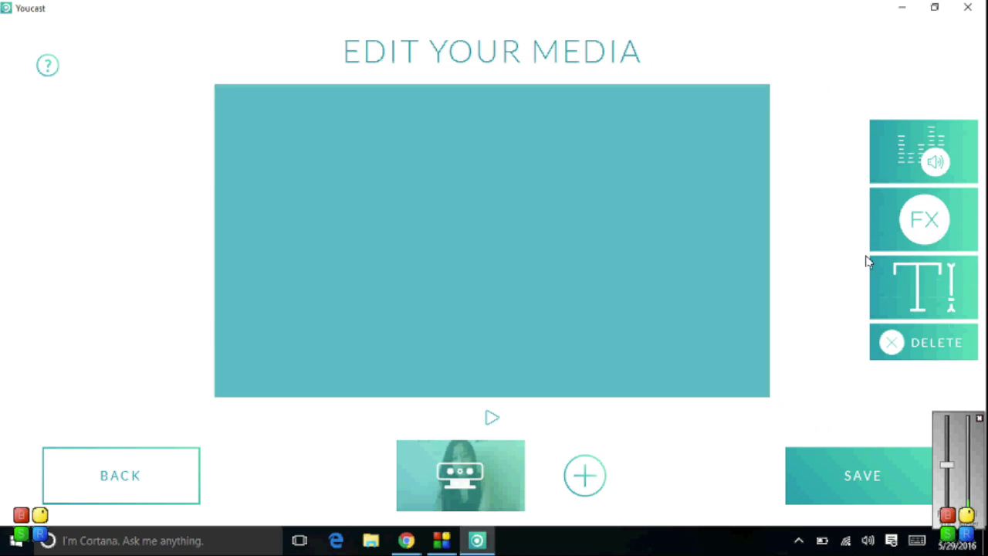
Step: Preview the B/W, Sepia and Auto effects on the webcam media, then apply the Original look
click(876, 243)
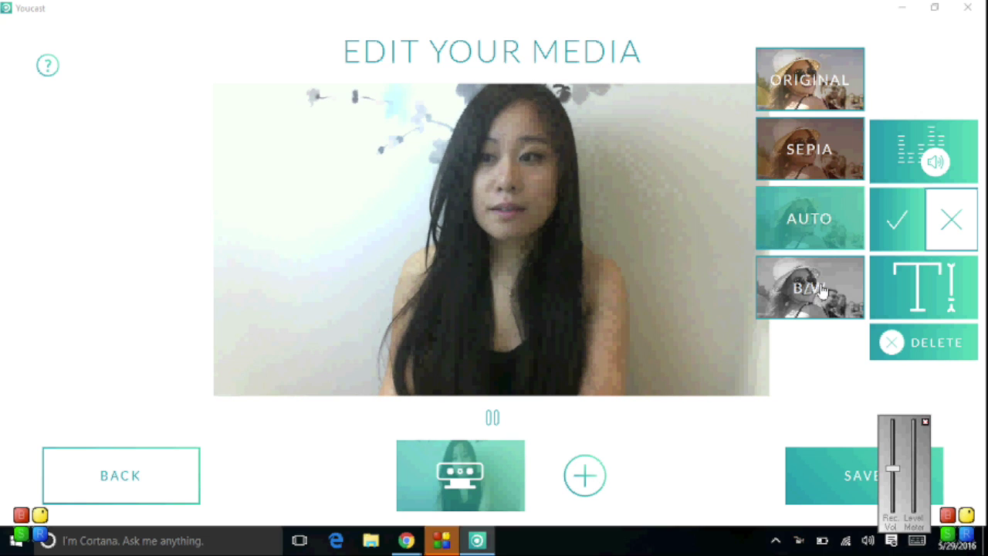
click(822, 289)
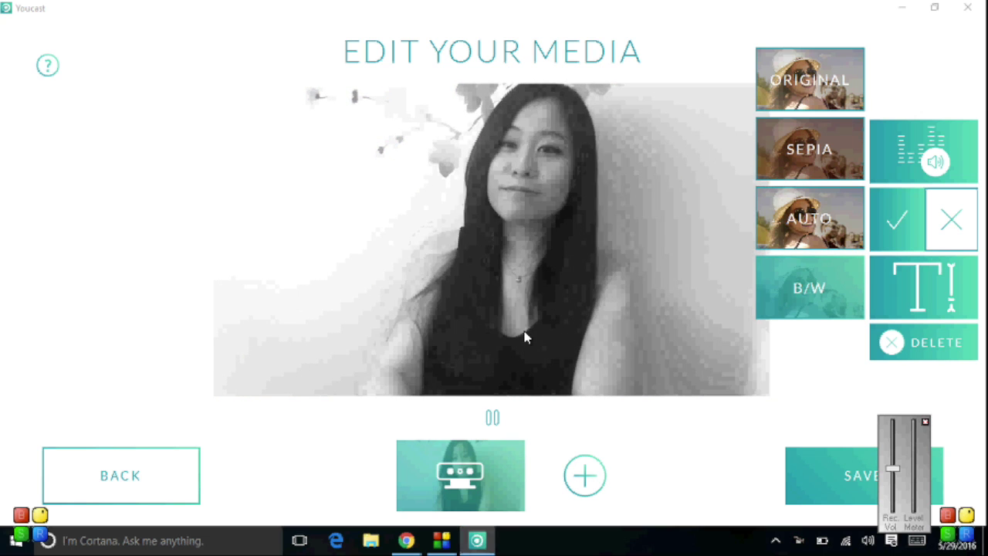
click(815, 103)
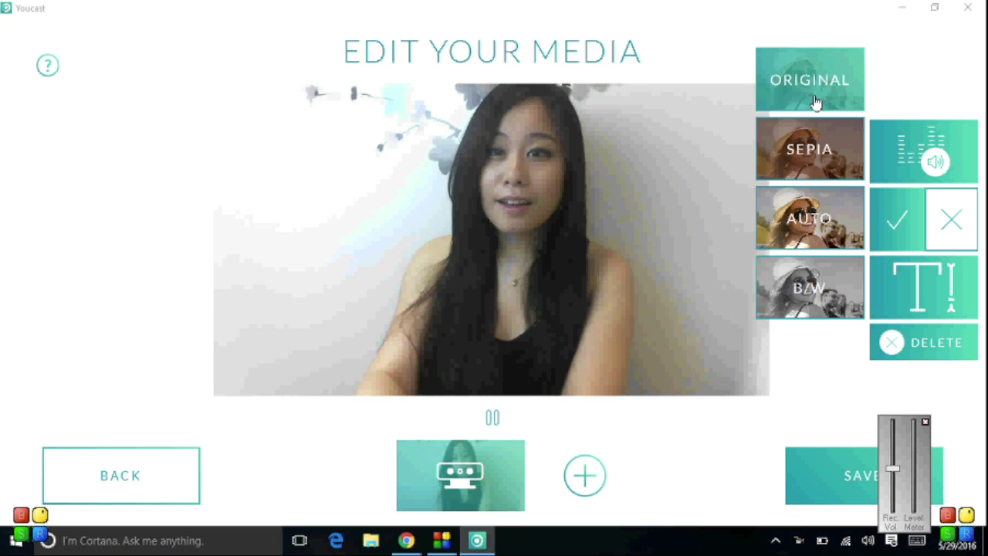
click(820, 168)
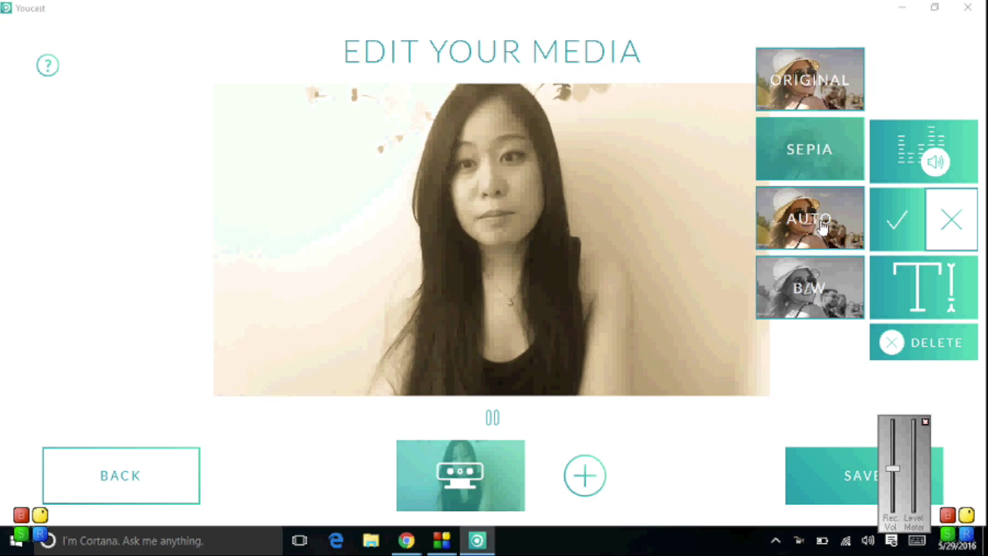
click(823, 231)
click(803, 95)
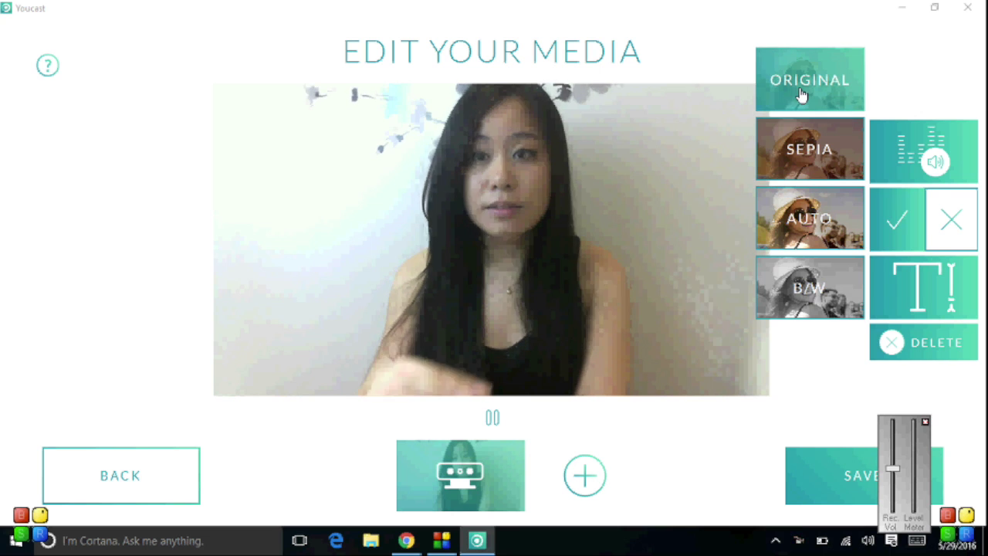
click(897, 221)
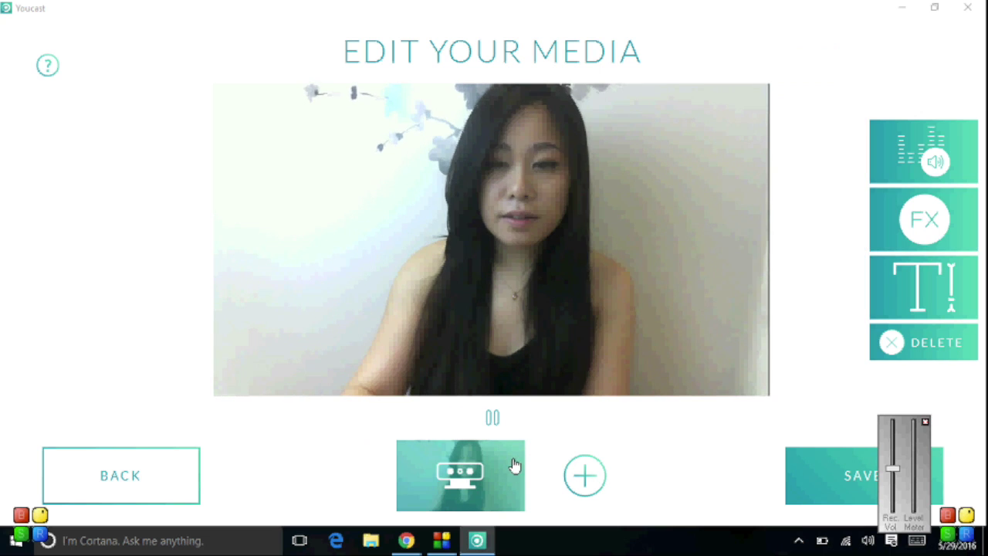
Step: Add a text overlay to the webcam media reading "Hello my name is" followed by the presenter's full name and ":)"
click(935, 299)
text(H)
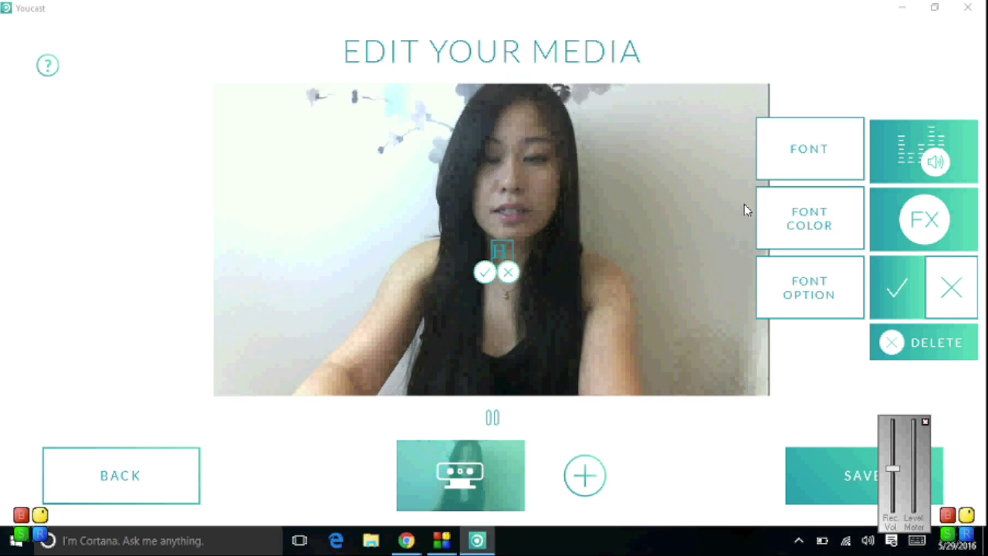
text(ello my  )
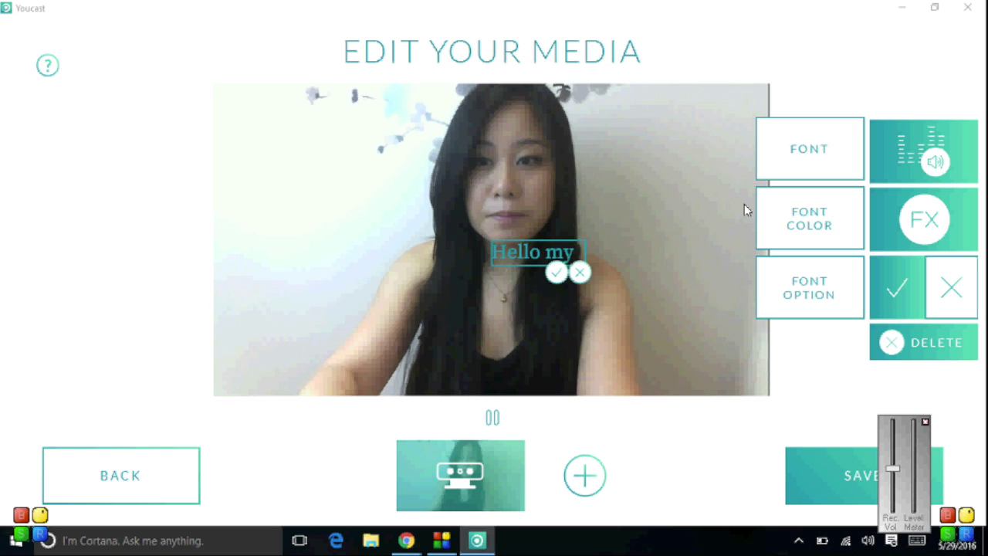
text(name is Sarah K)
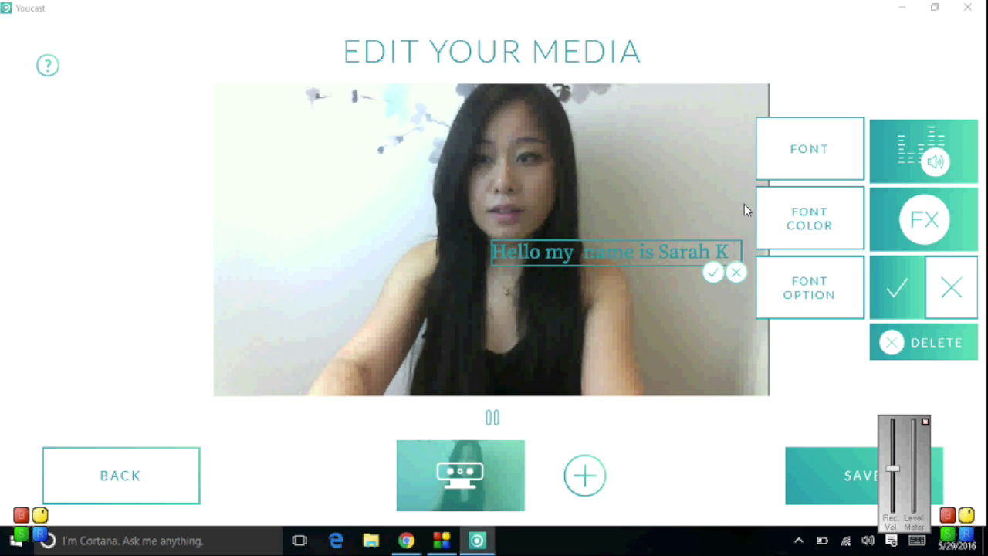
text(im.)
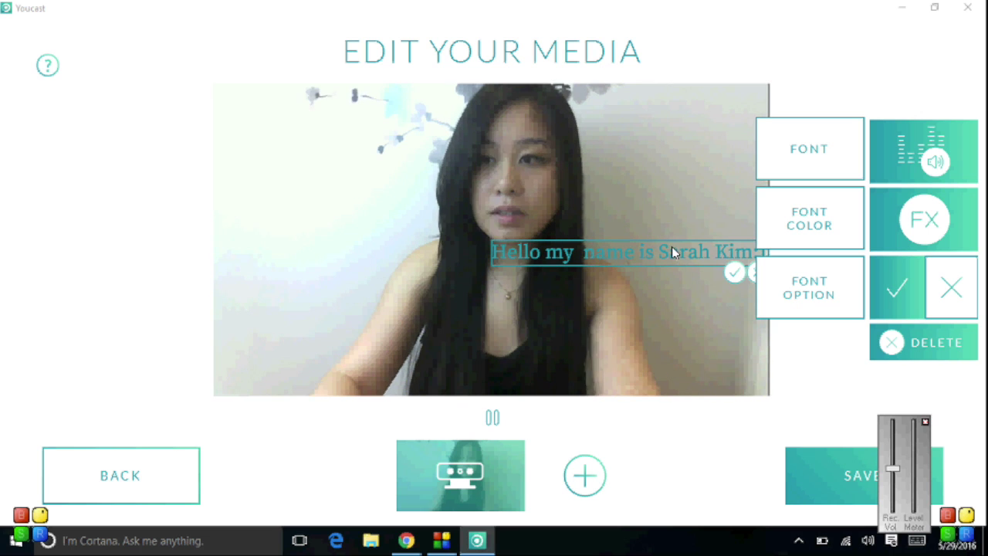
Step: Try purple and pink font colors on the greeting text, then set the hue to red at the darkest brightness and apply it
click(814, 224)
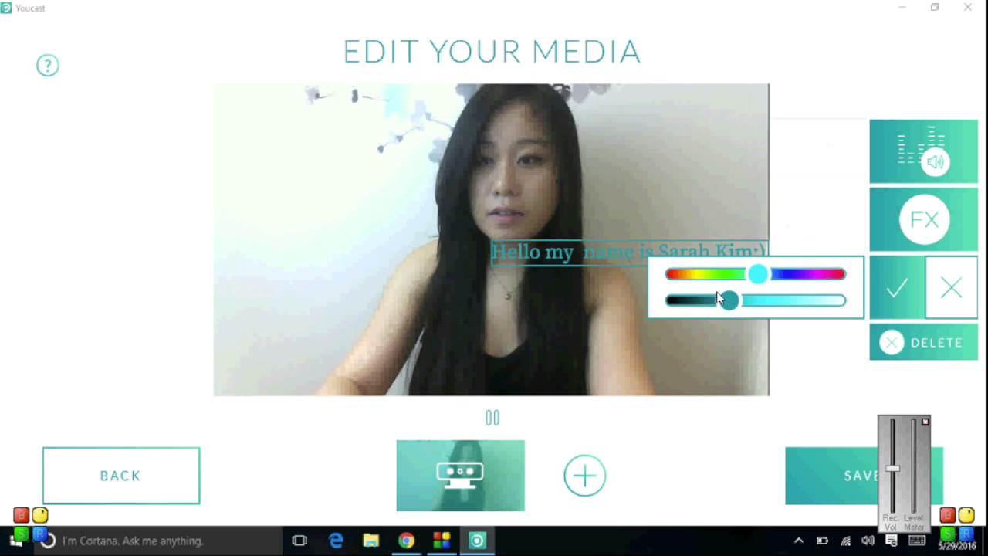
drag(716, 301, 580, 302)
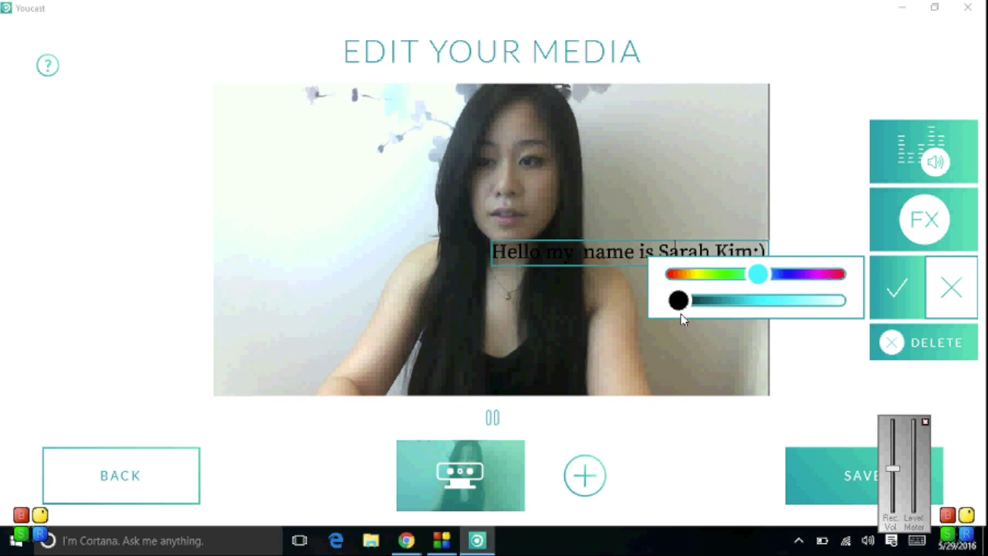
drag(769, 284, 796, 276)
click(775, 300)
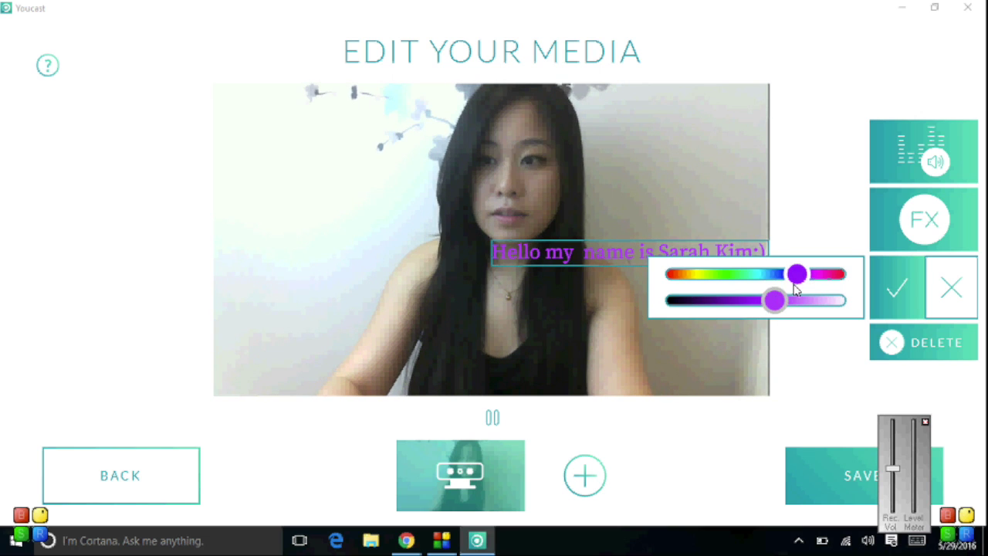
click(808, 307)
drag(795, 276, 622, 282)
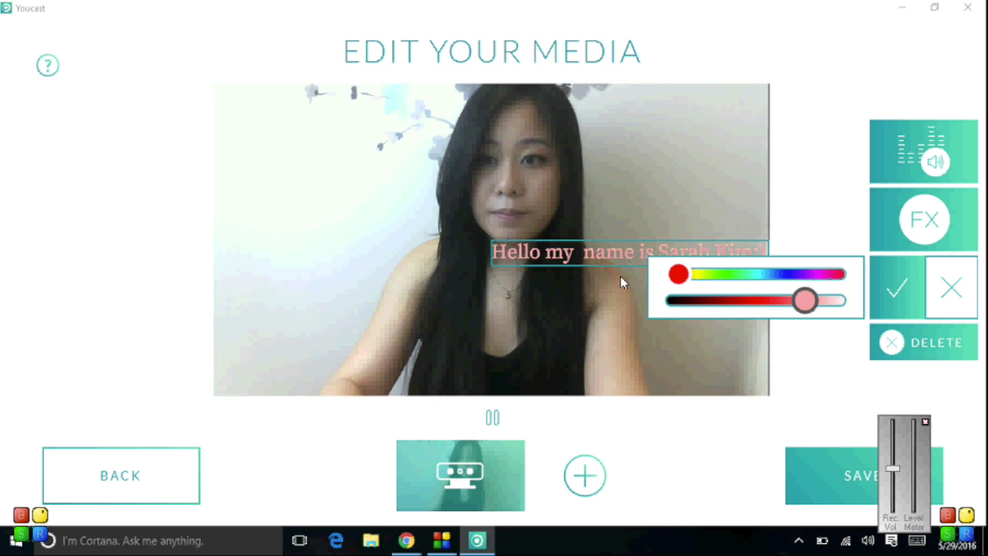
drag(805, 301, 605, 277)
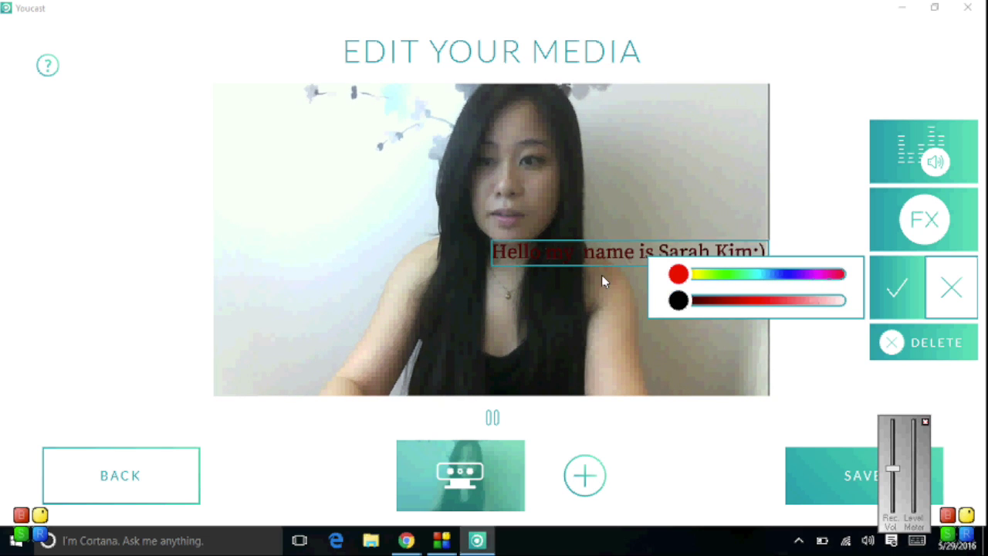
click(897, 290)
click(897, 306)
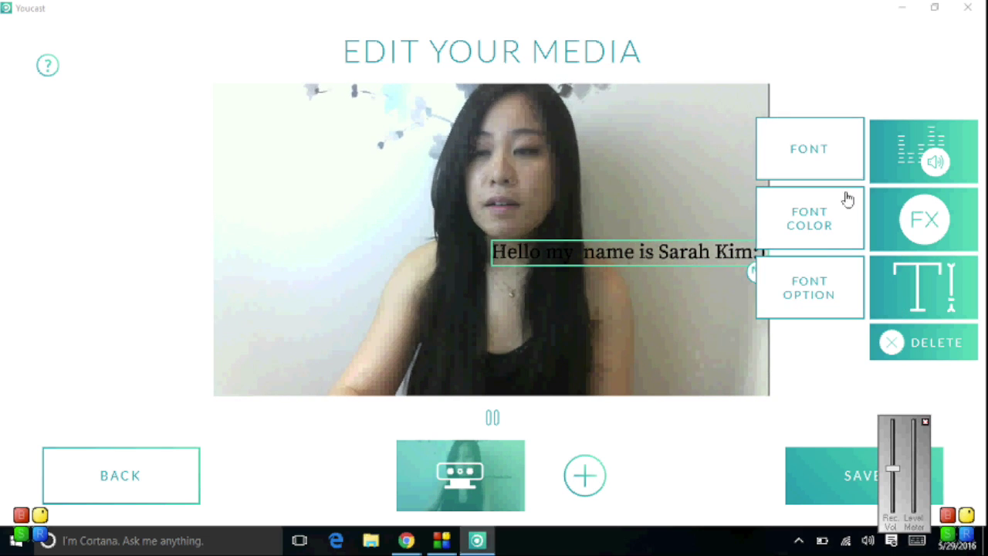
Step: Try several script fonts on the greeting text, then go back to the serif font and apply it
click(833, 138)
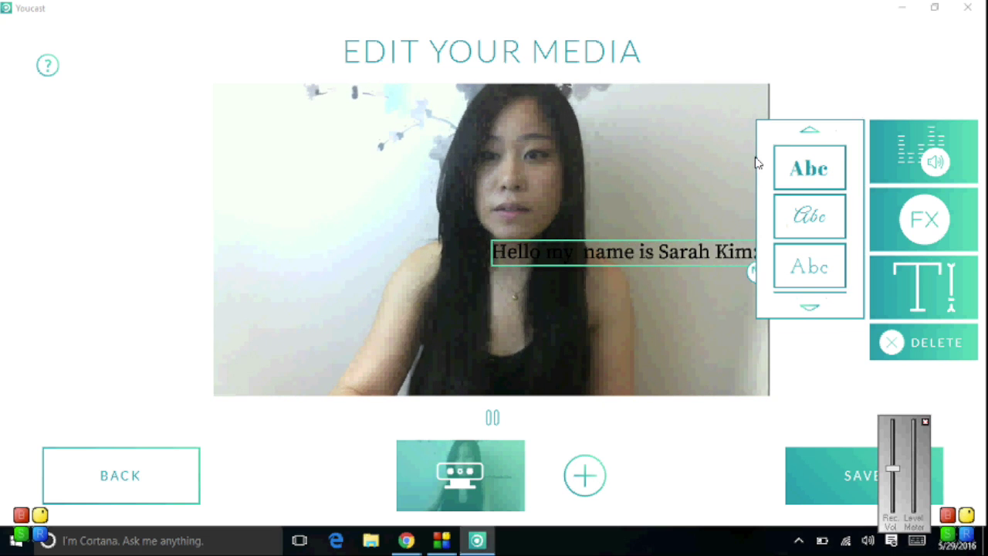
click(809, 185)
click(805, 214)
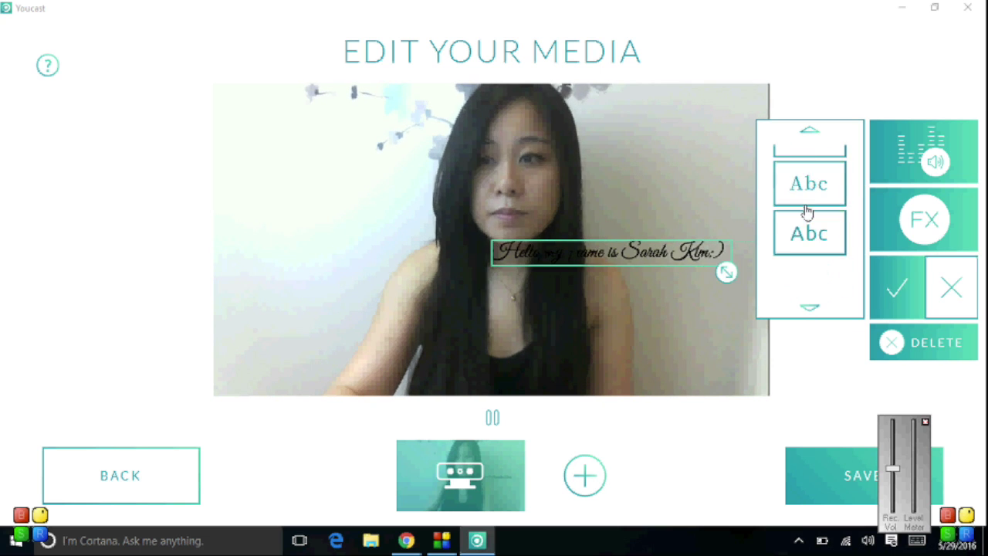
click(807, 210)
click(808, 193)
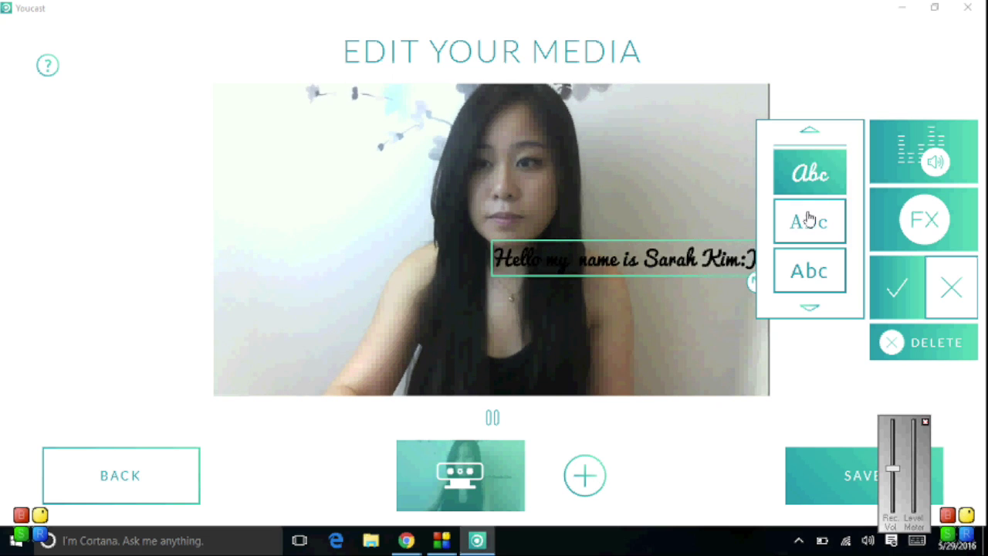
click(808, 220)
click(806, 266)
click(812, 236)
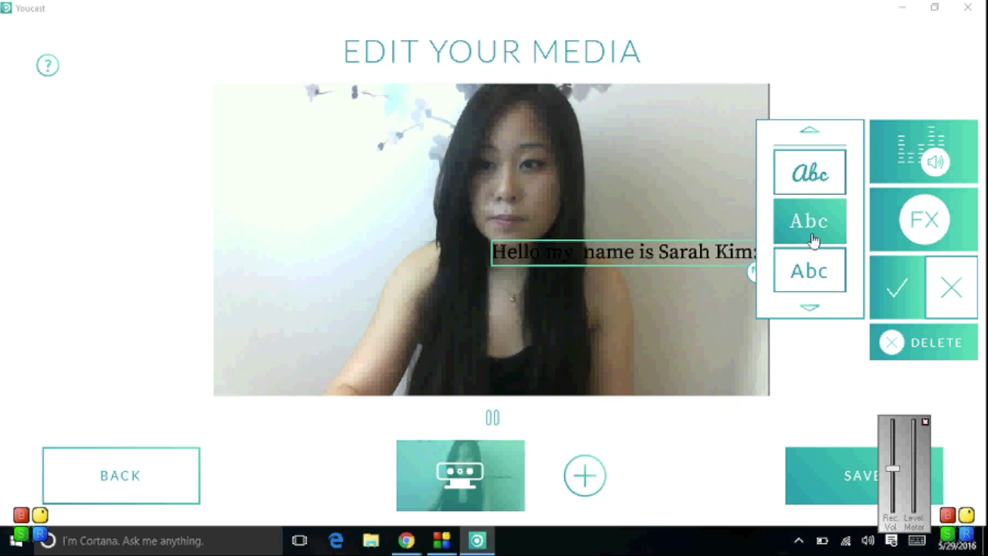
click(896, 287)
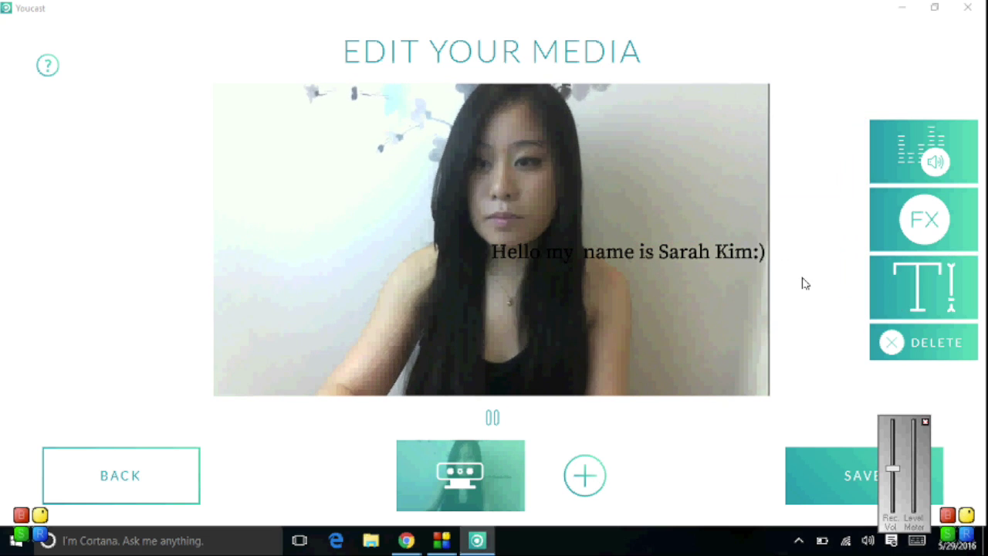
Step: Move the greeting text, slightly enlarged, to the video's lower-left corner, recolor it light red and save the edited media
click(928, 307)
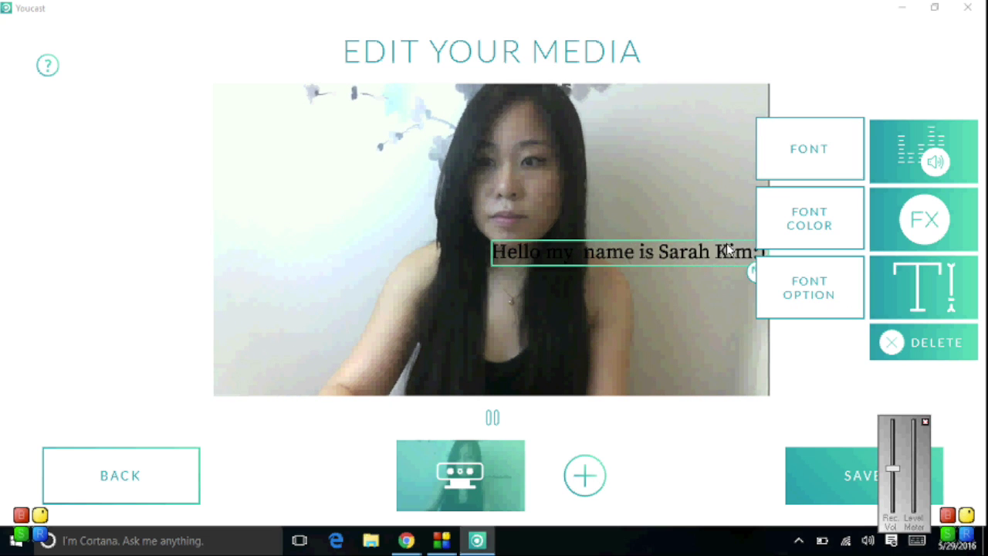
drag(726, 249, 293, 415)
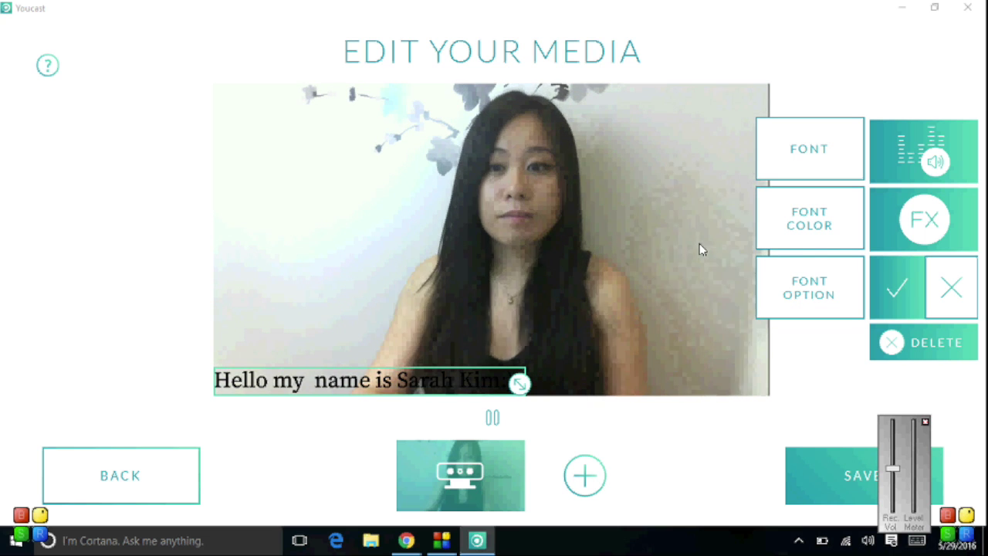
click(812, 216)
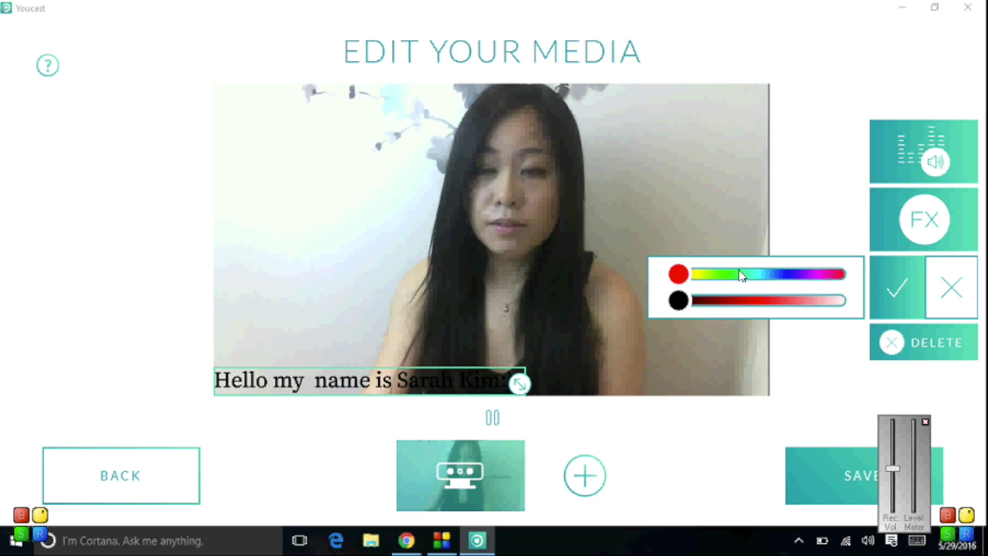
click(790, 305)
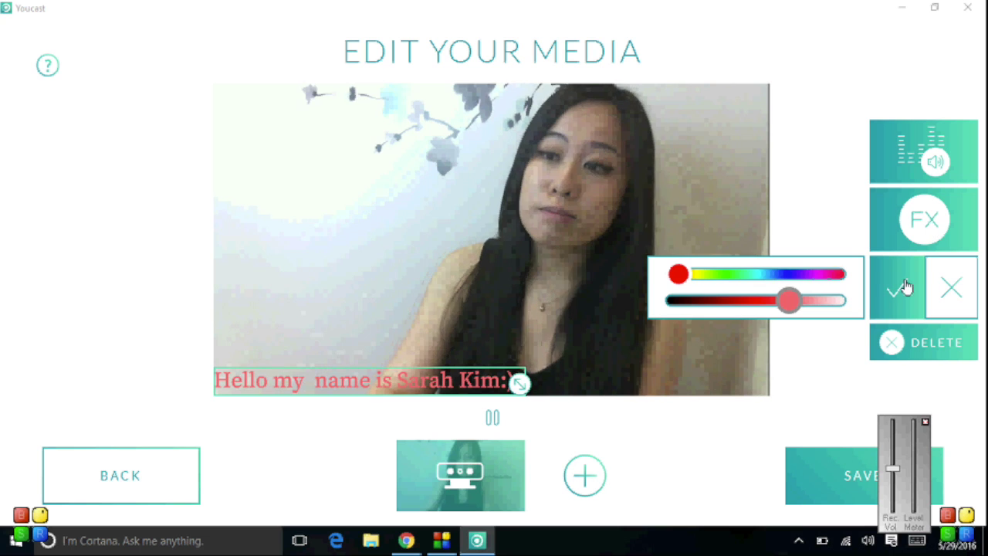
click(895, 286)
click(853, 497)
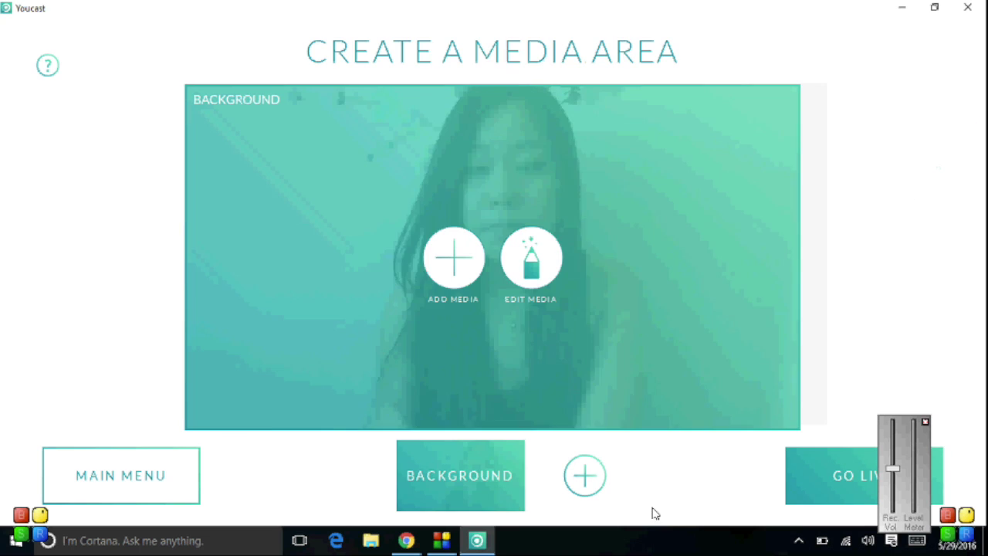
Step: Add a media tray with the video IMG_5527 from Downloads, and place it at reduced size in the background's upper-left corner
click(585, 476)
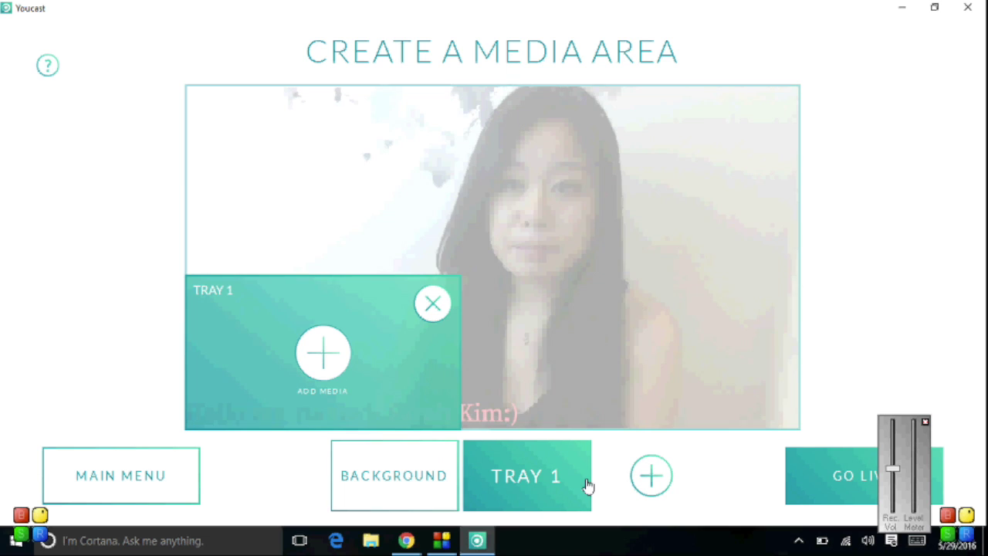
click(324, 355)
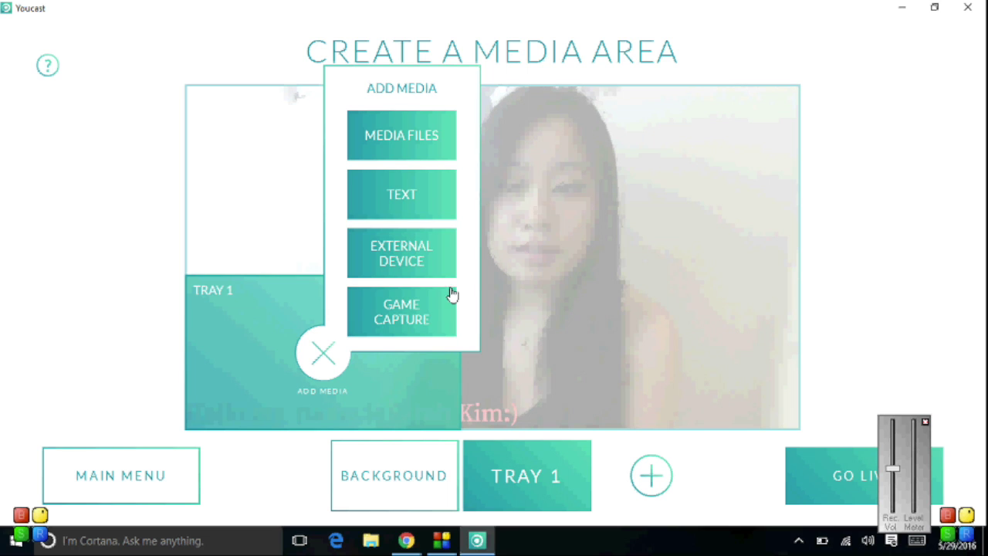
click(420, 137)
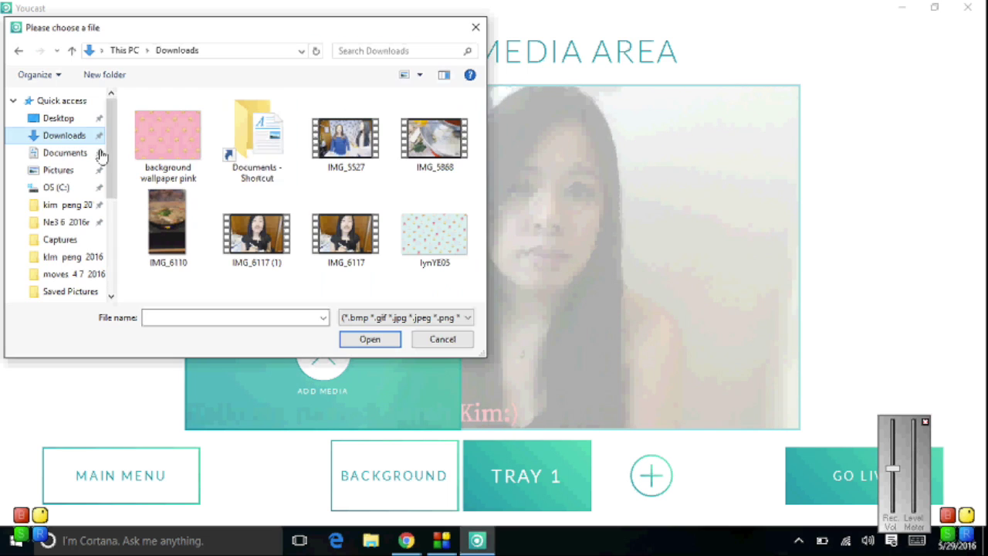
click(374, 152)
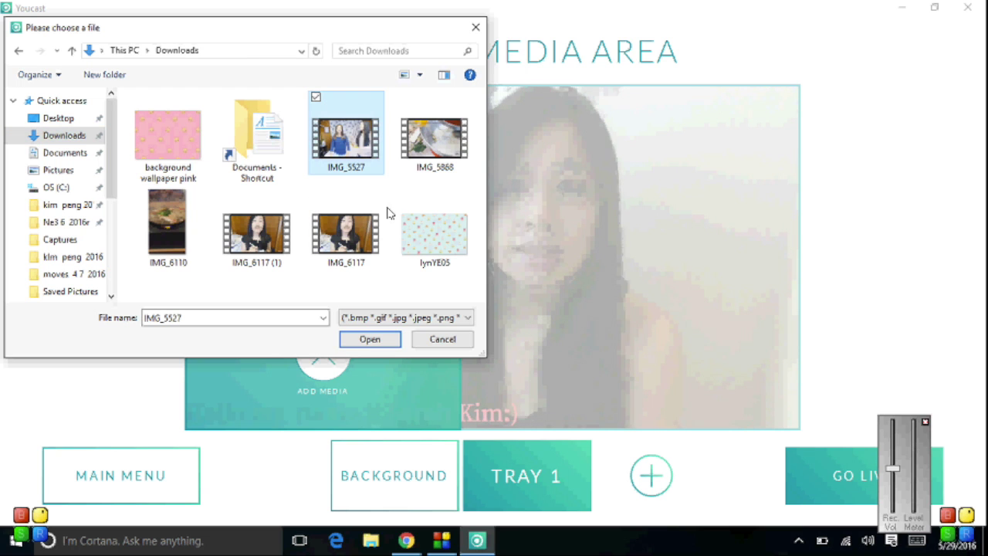
click(364, 342)
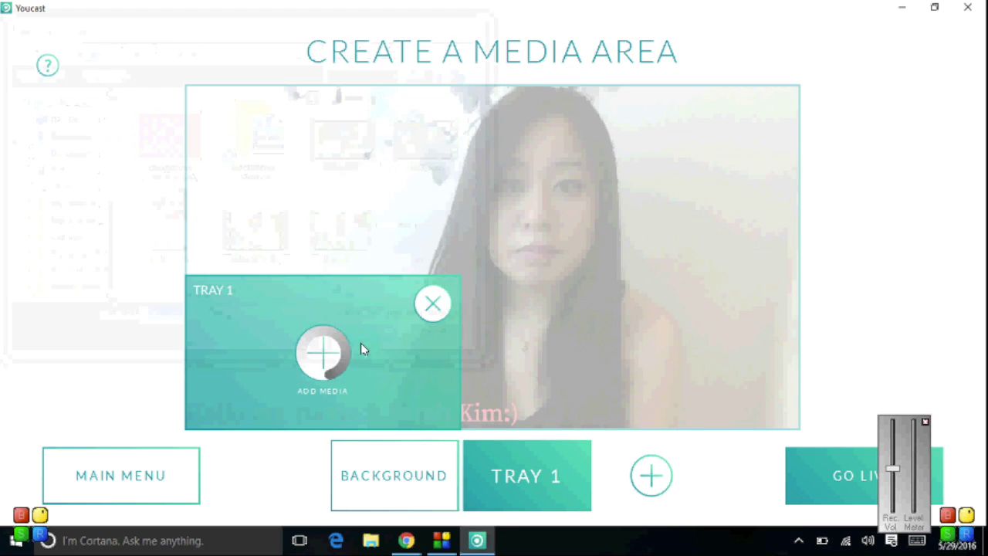
drag(349, 272, 268, 130)
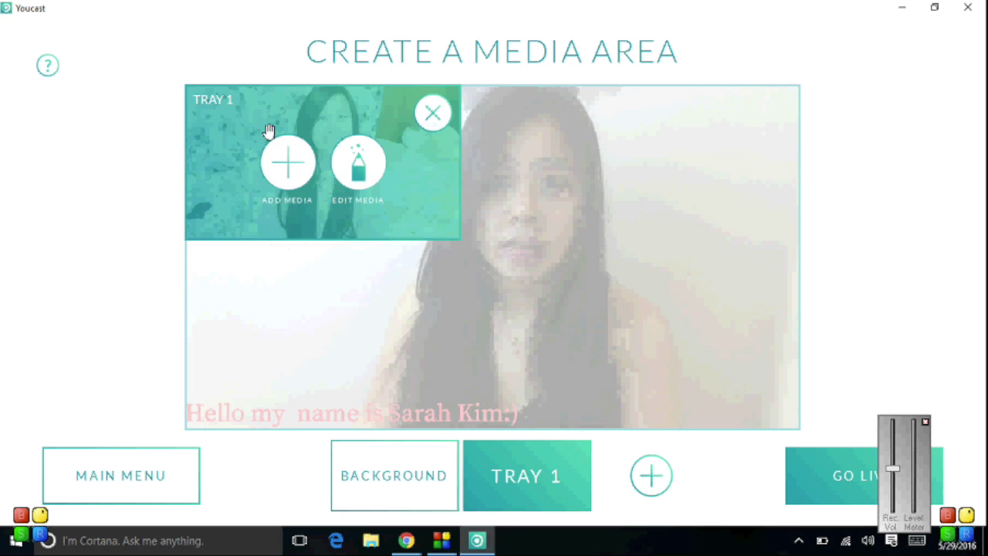
drag(454, 238, 395, 219)
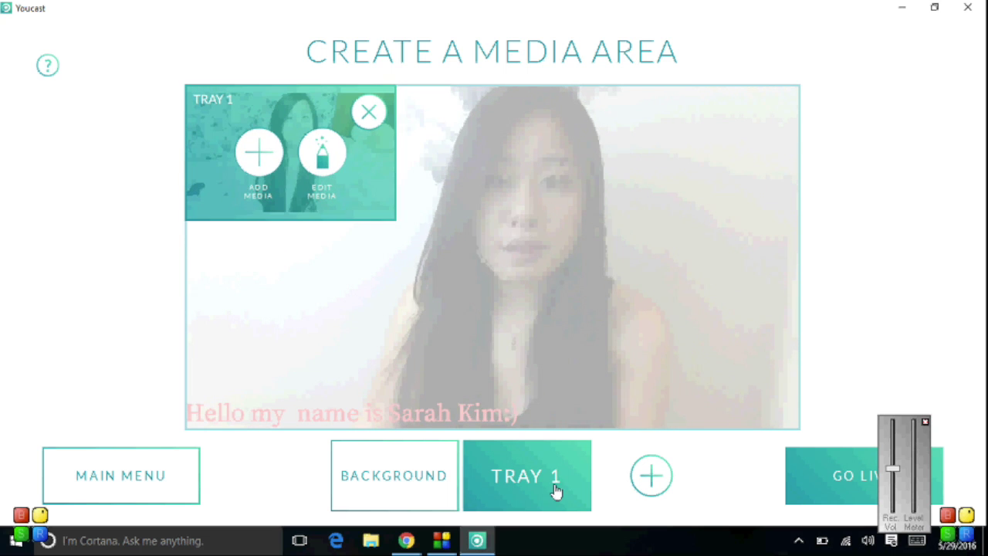
Step: Add a second media tray at reduced size in the background's upper-right corner, load the pink-blossom garden photo, and open its effects
click(651, 475)
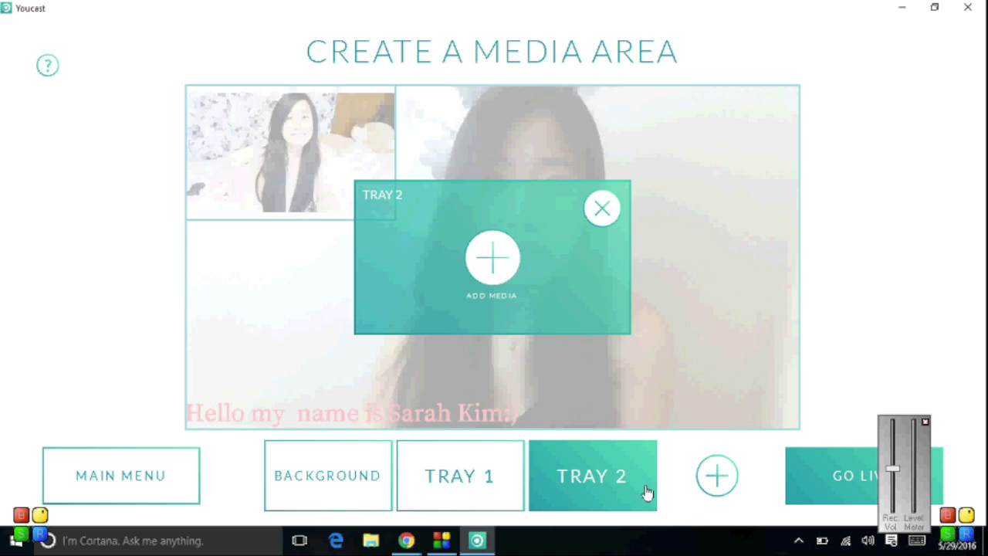
drag(531, 297, 740, 155)
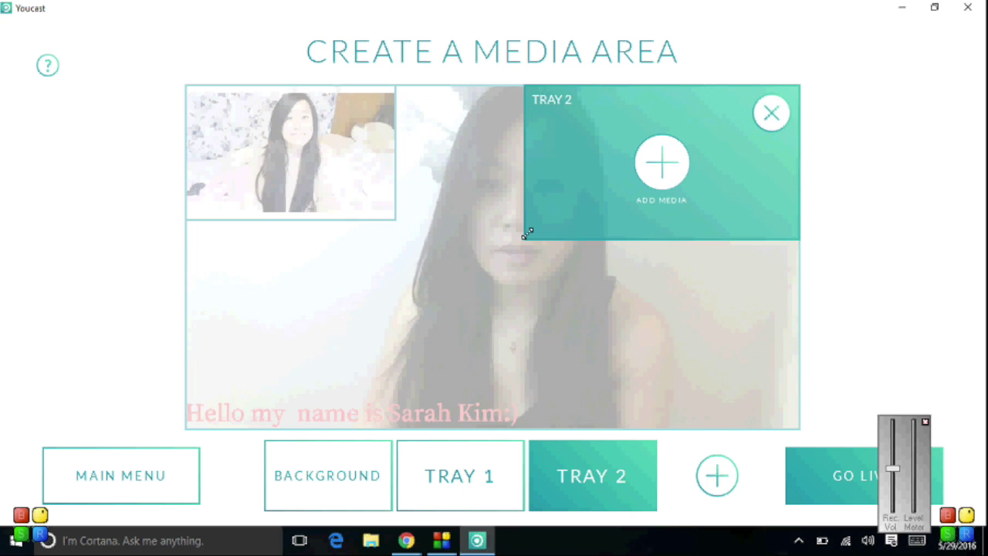
drag(525, 233, 595, 216)
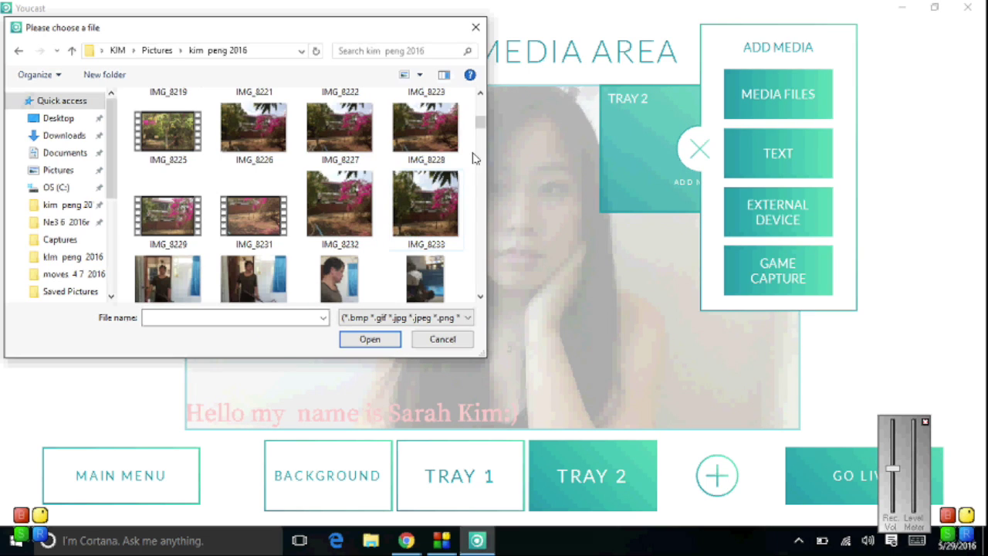
double_click(462, 140)
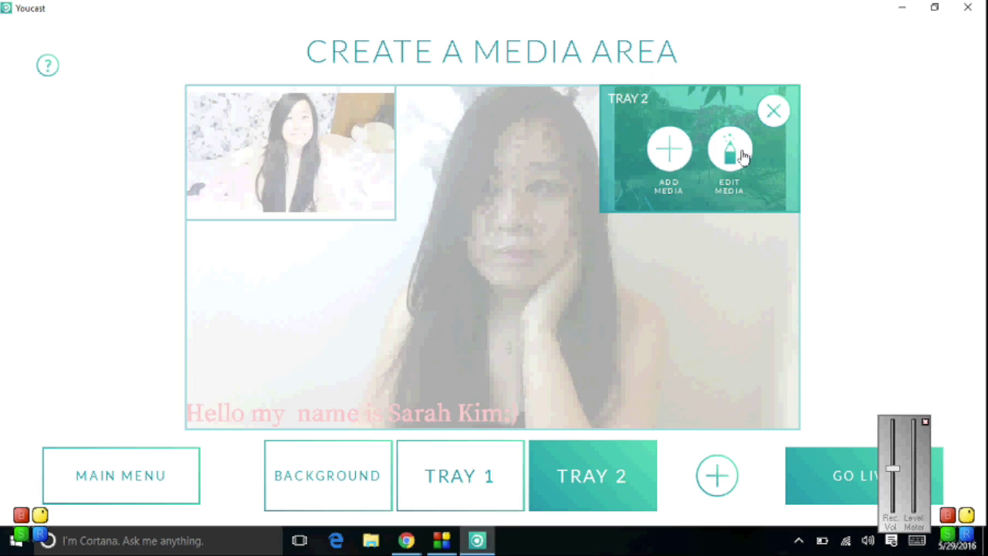
click(737, 157)
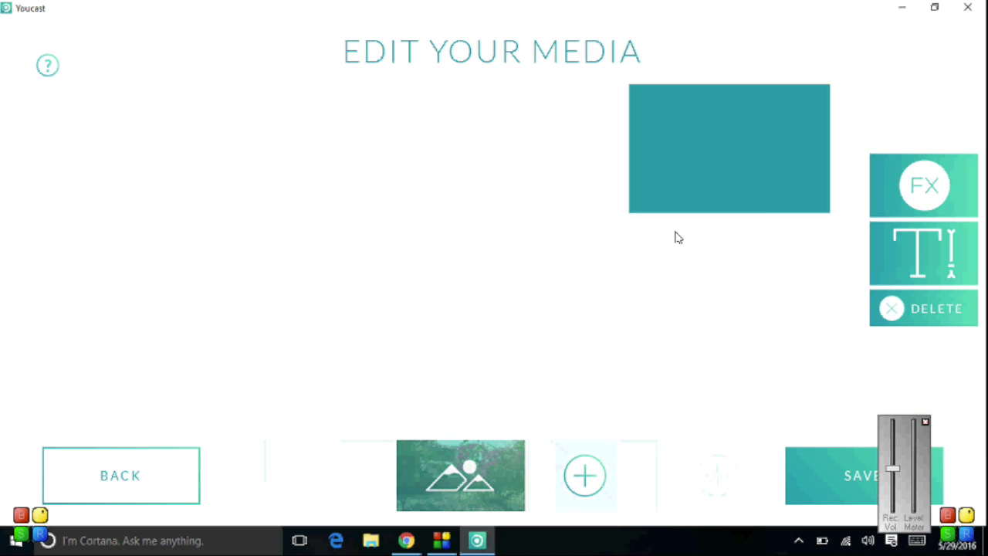
click(924, 190)
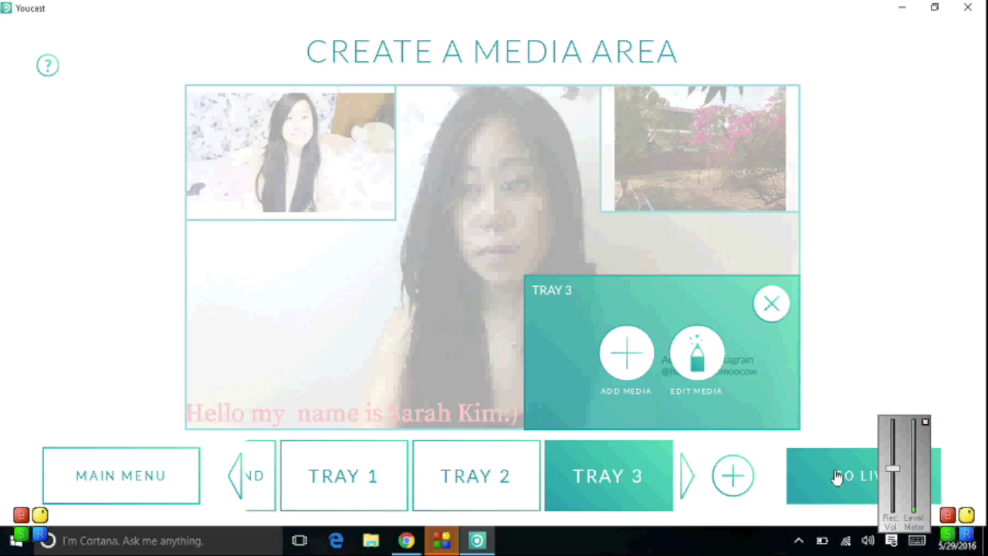
Step: Go to the live view and display tray 3 over the webcam background, with the tray overview collapsed
click(836, 477)
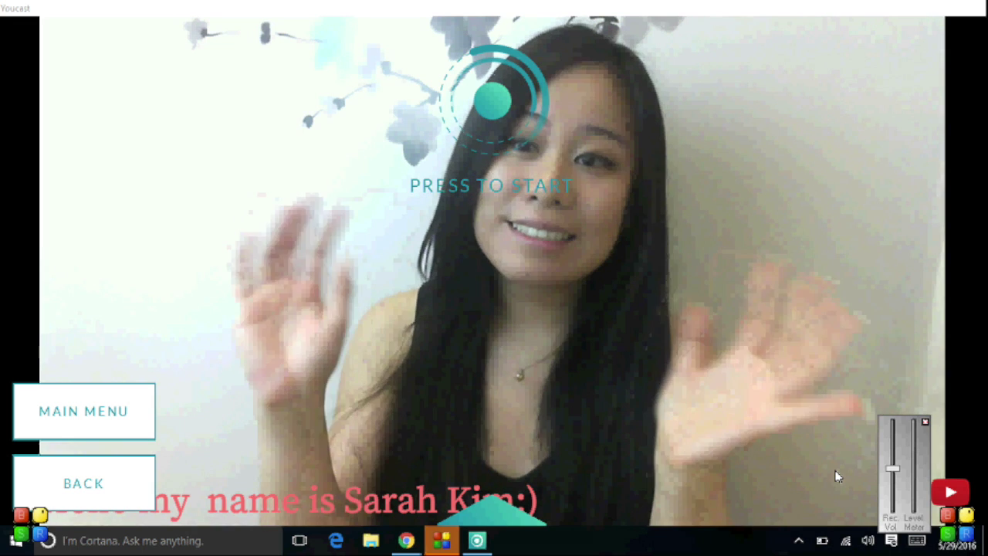
click(492, 511)
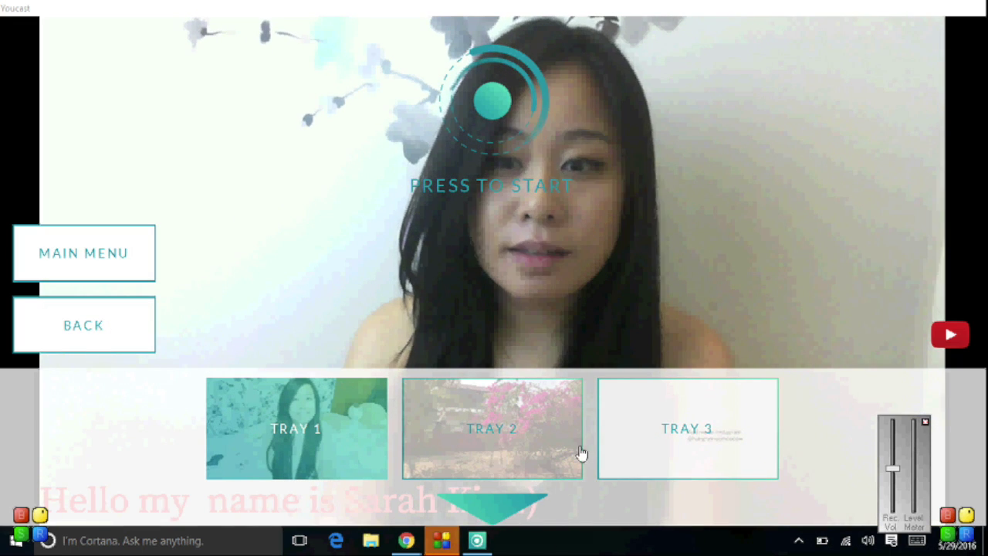
click(696, 463)
click(524, 505)
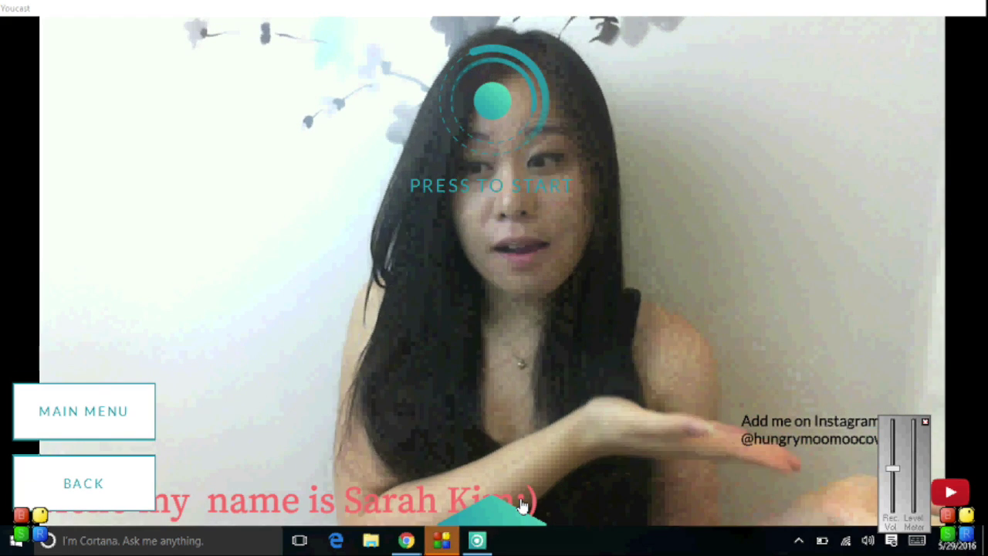
Step: Switch on tray 2 and then tray 1 in the live view, and collapse the tray overview
click(509, 511)
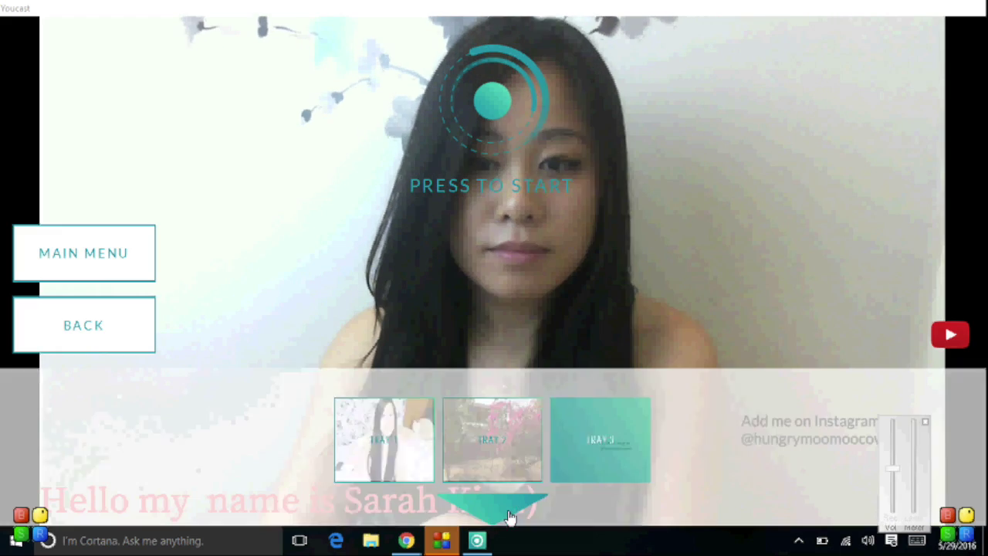
click(512, 463)
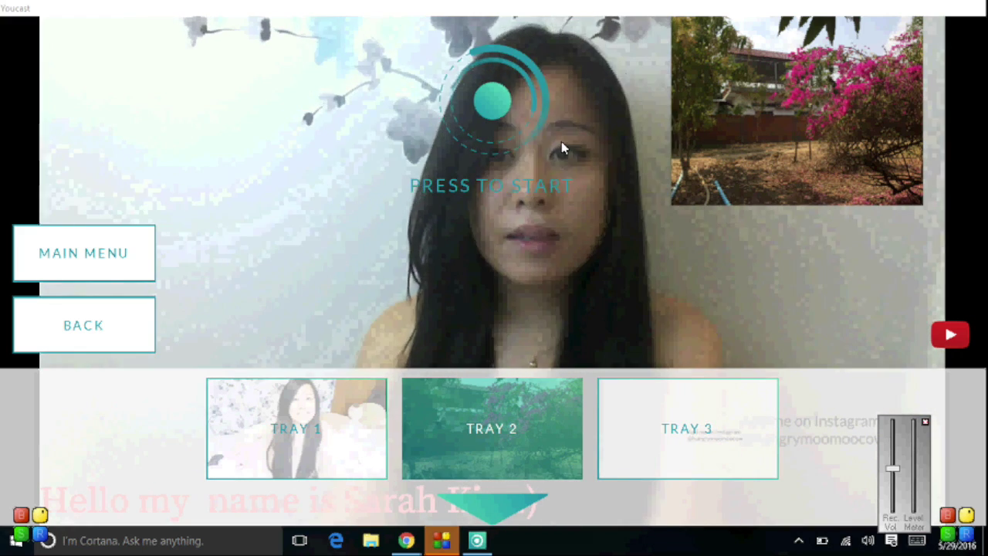
click(326, 435)
click(495, 515)
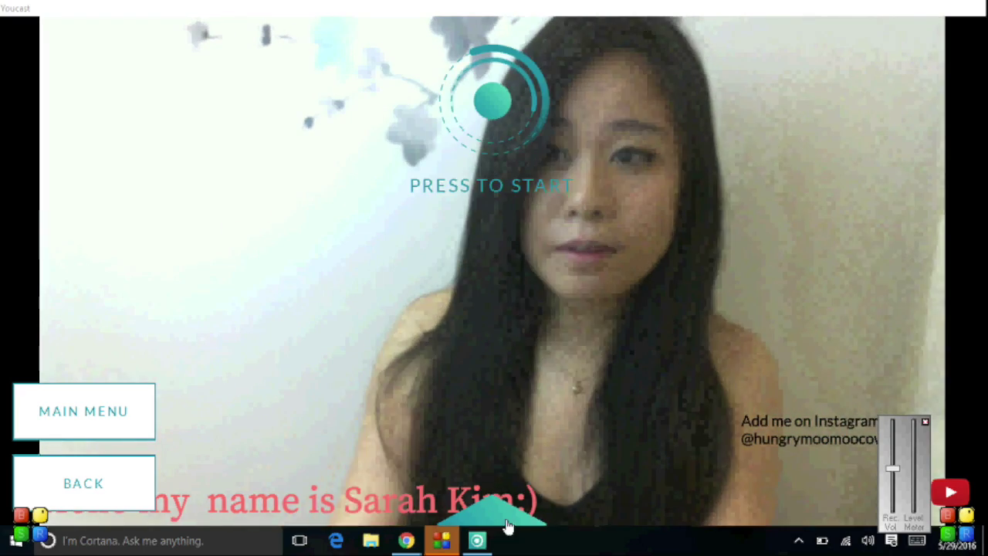
Step: Leave the live view and return to the main menu, saving the project under the suggested name
click(77, 473)
click(112, 479)
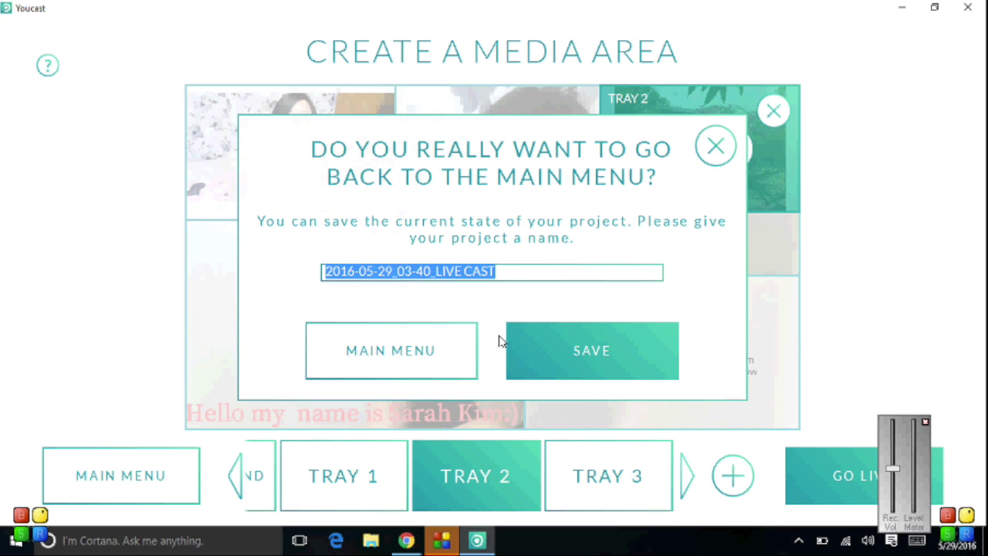
click(560, 355)
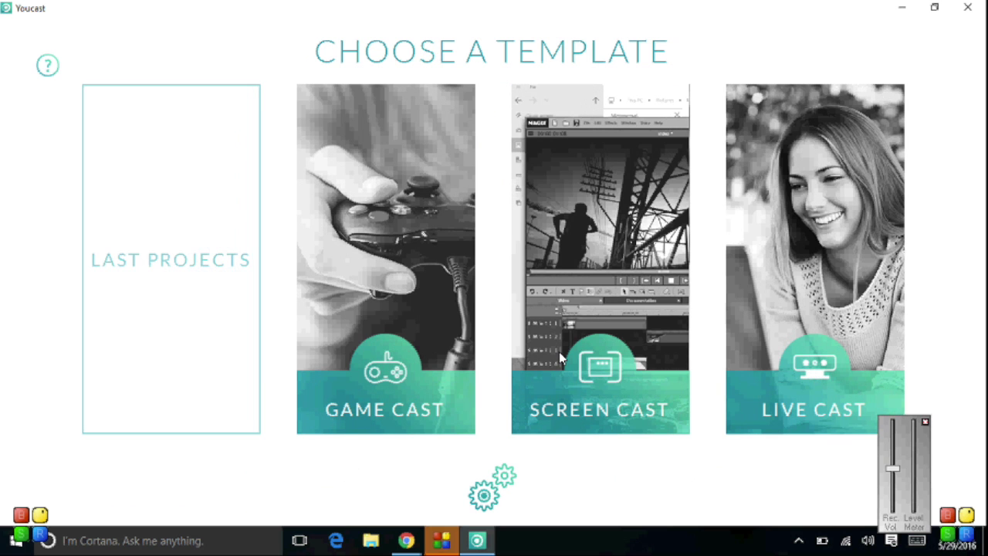